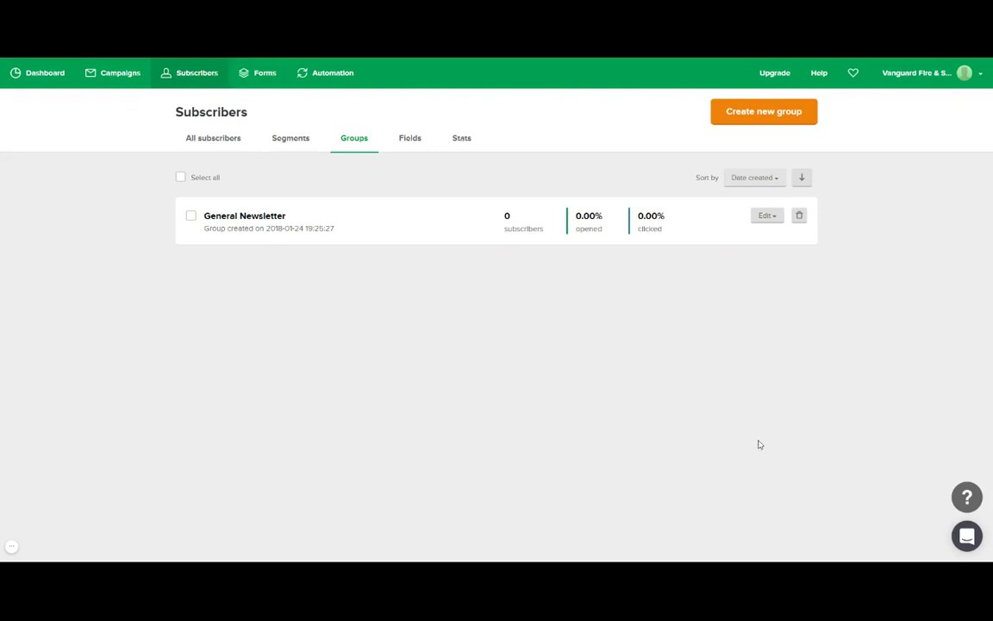
Switch the Subscribers page from groups to the All subscribers list.
click(208, 140)
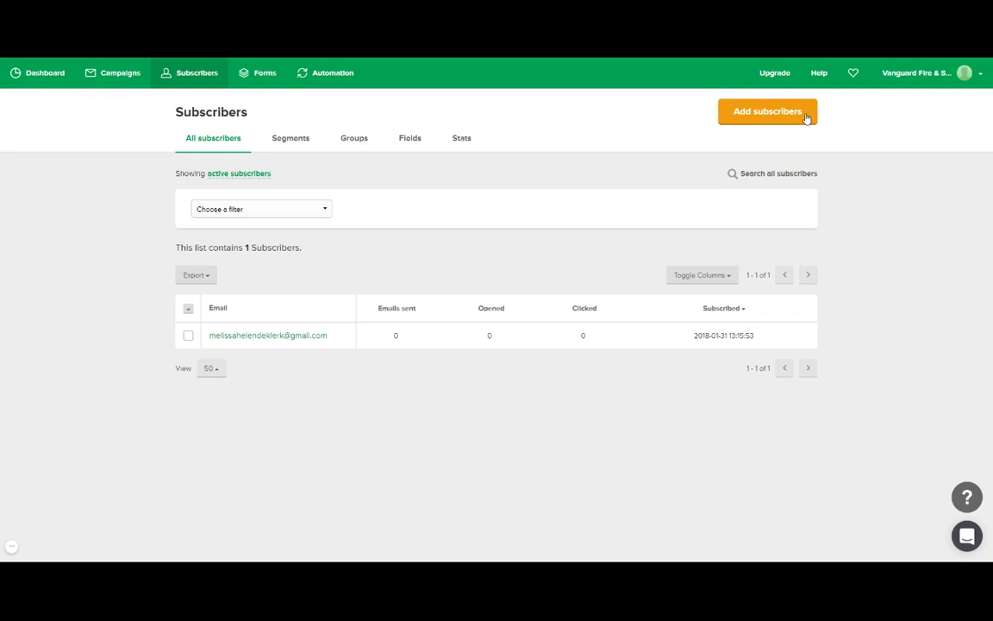
Open the Add subscribers page, which starts on CSV or TXT file import.
click(806, 118)
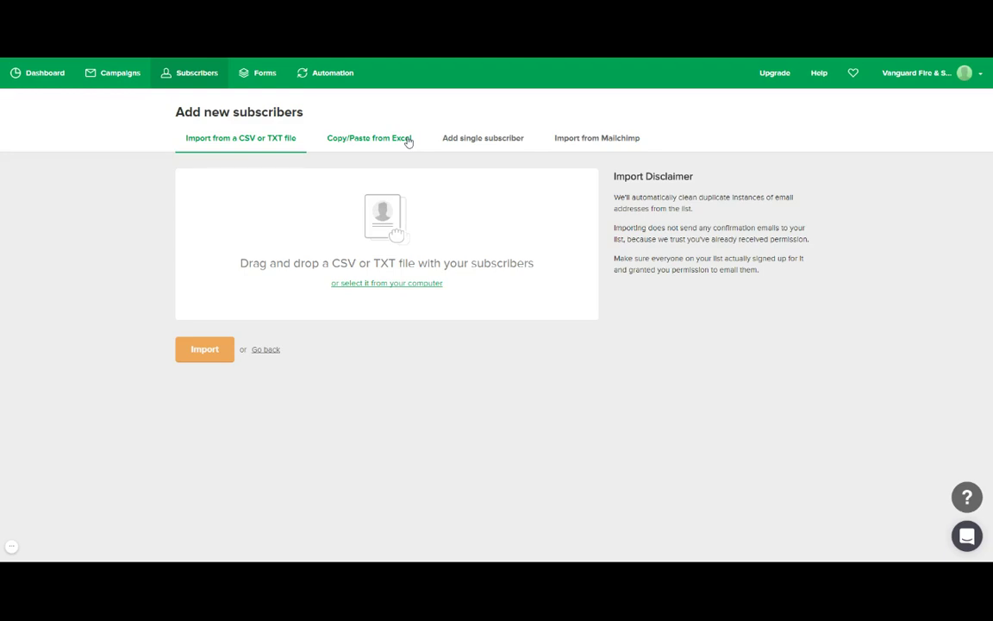
Look over the Copy/Paste from Excel import box, then switch to the Add single subscriber form.
click(406, 142)
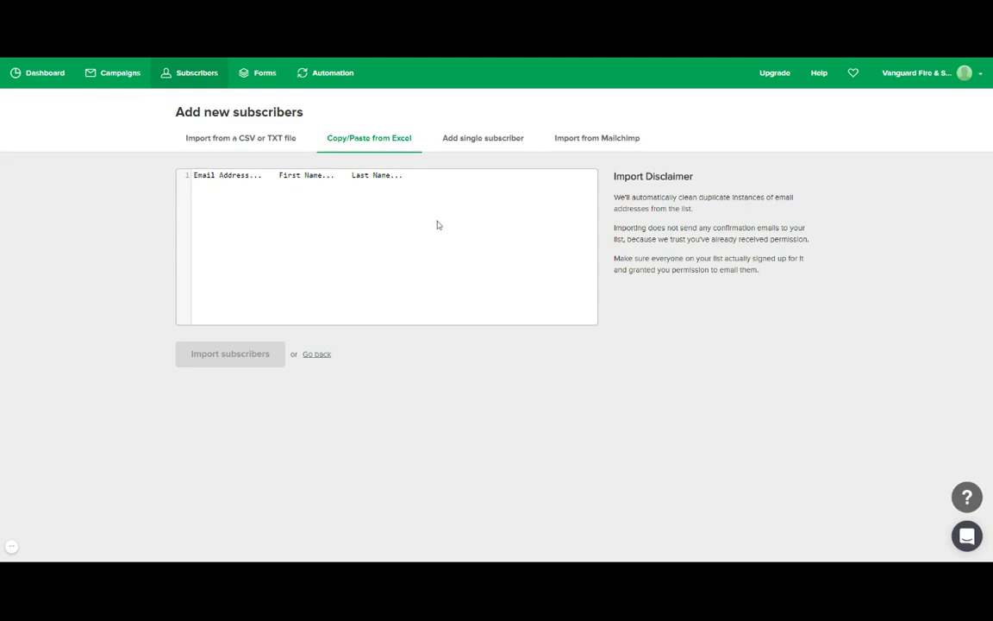
click(297, 200)
click(487, 142)
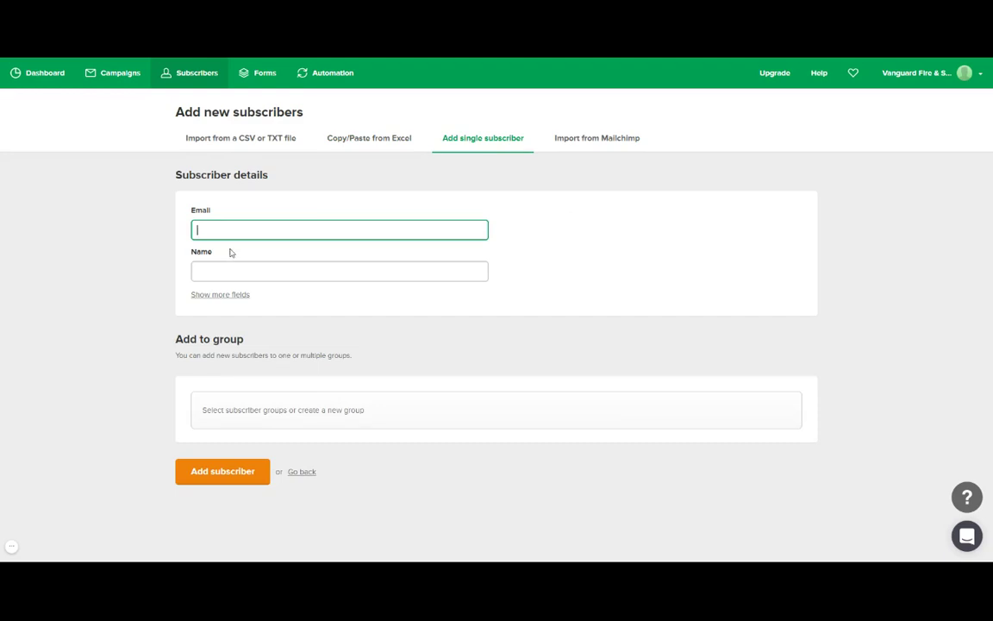
Expand the form with Show more fields and scroll through Last name, Company, Country, City, Phone, State and ZIP.
click(220, 295)
scroll(224, 295, down, 5)
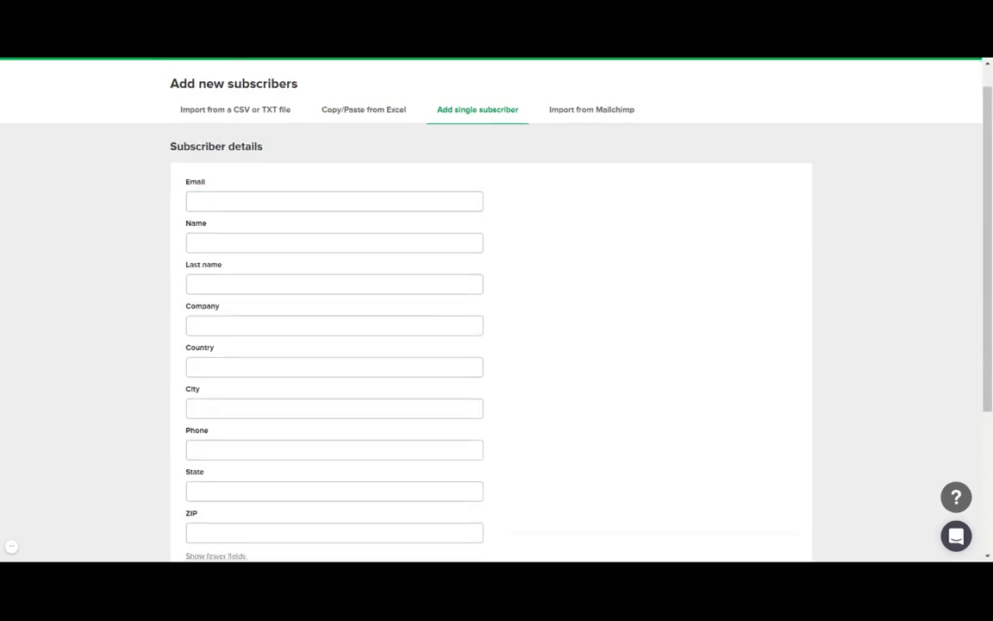
scroll(287, 217, up, 5)
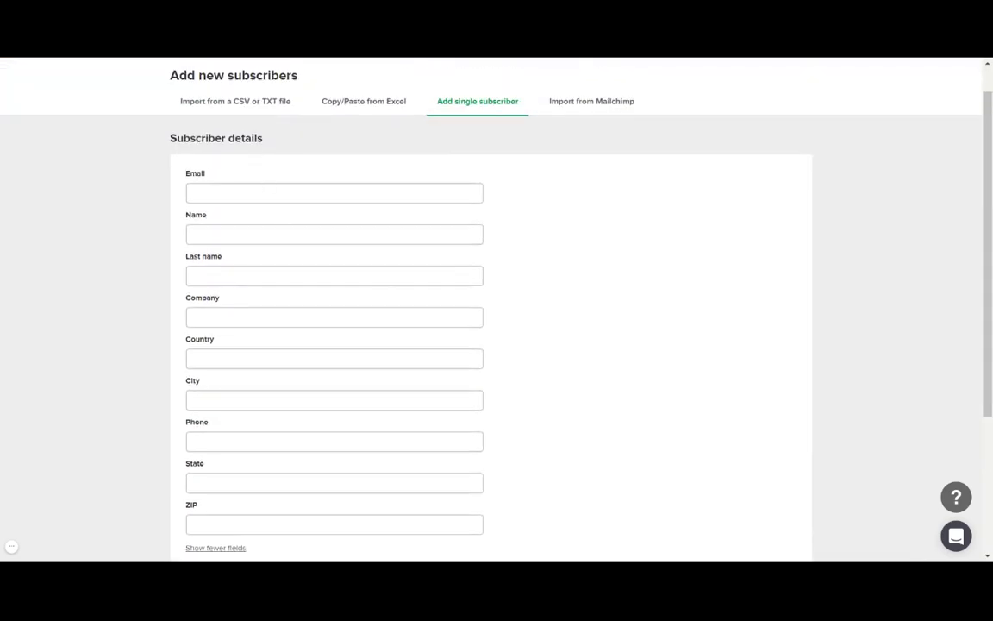
scroll(255, 329, down, 2)
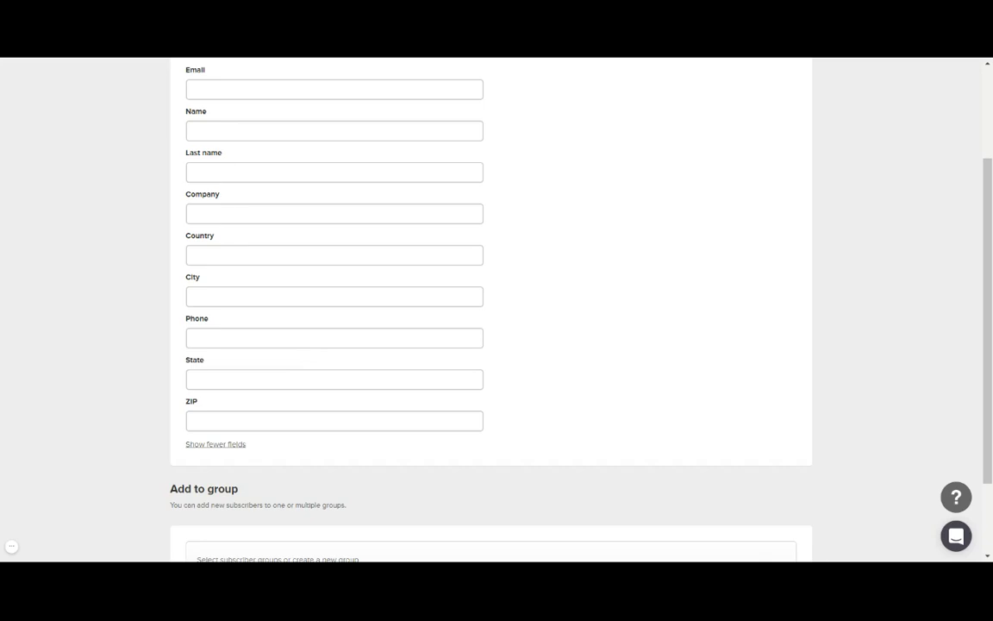
scroll(253, 199, up, 3)
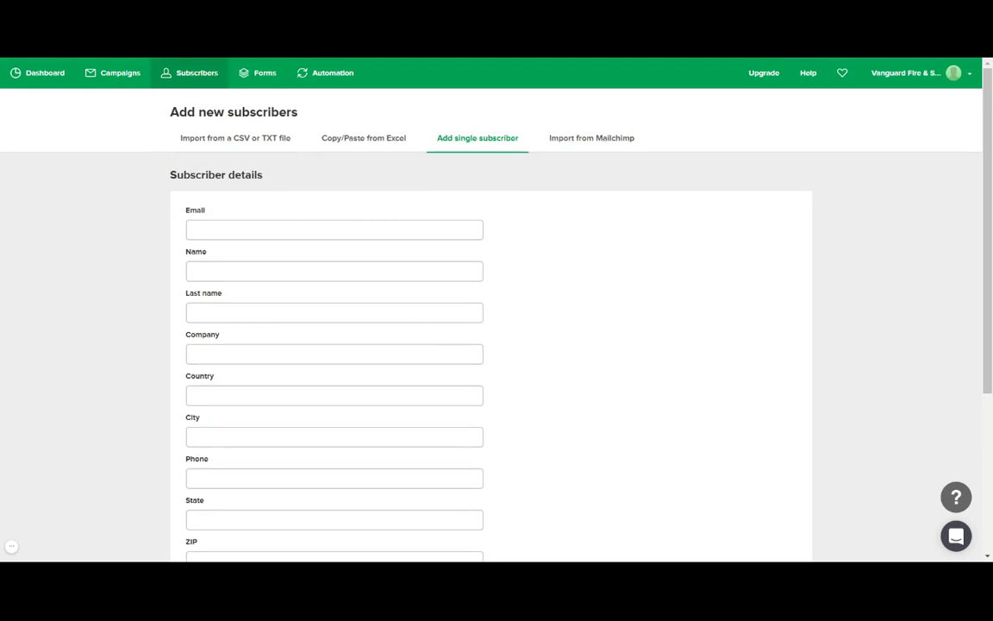
click(258, 271)
click(259, 312)
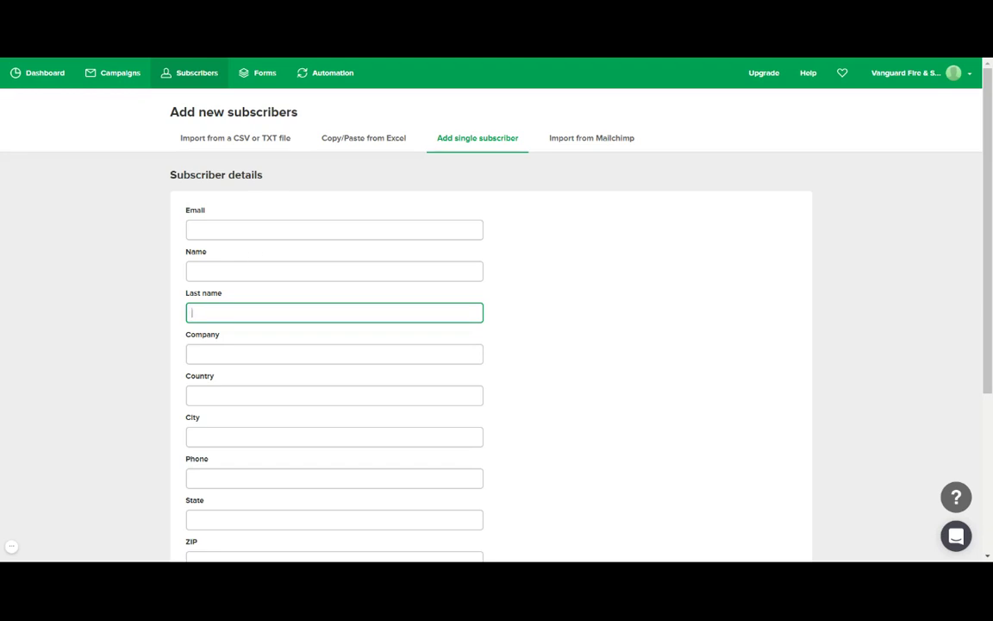
click(242, 268)
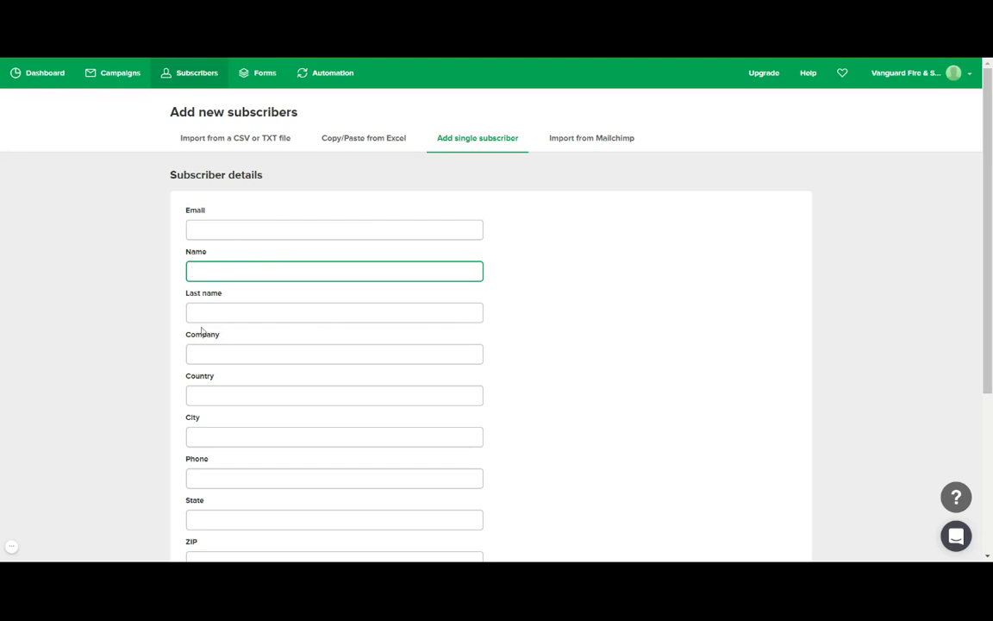
Fill the subscriber's email using browser autofill and remove the surname from the Name field.
click(215, 229)
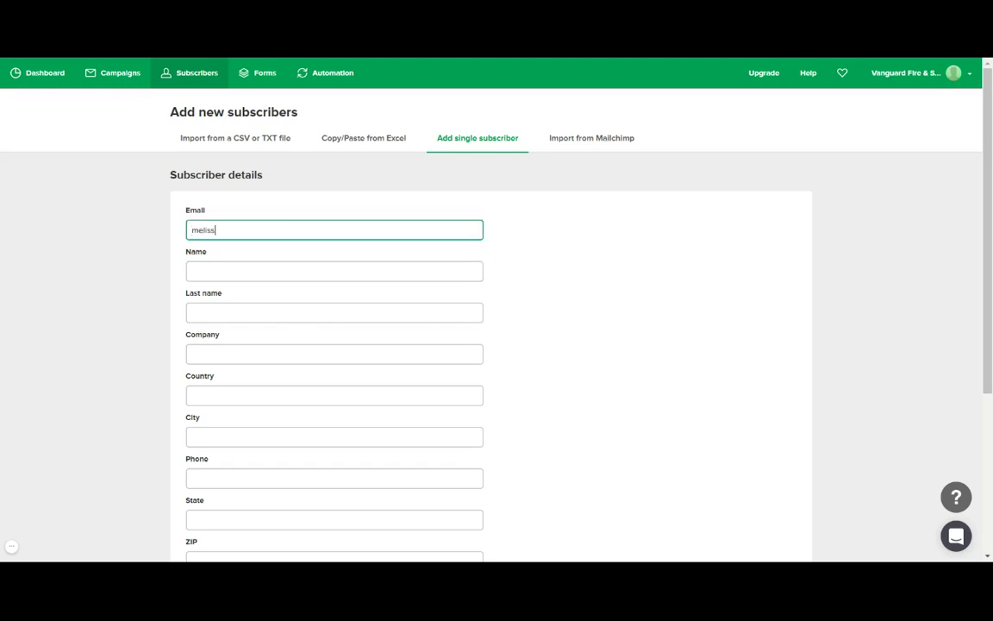
click(287, 257)
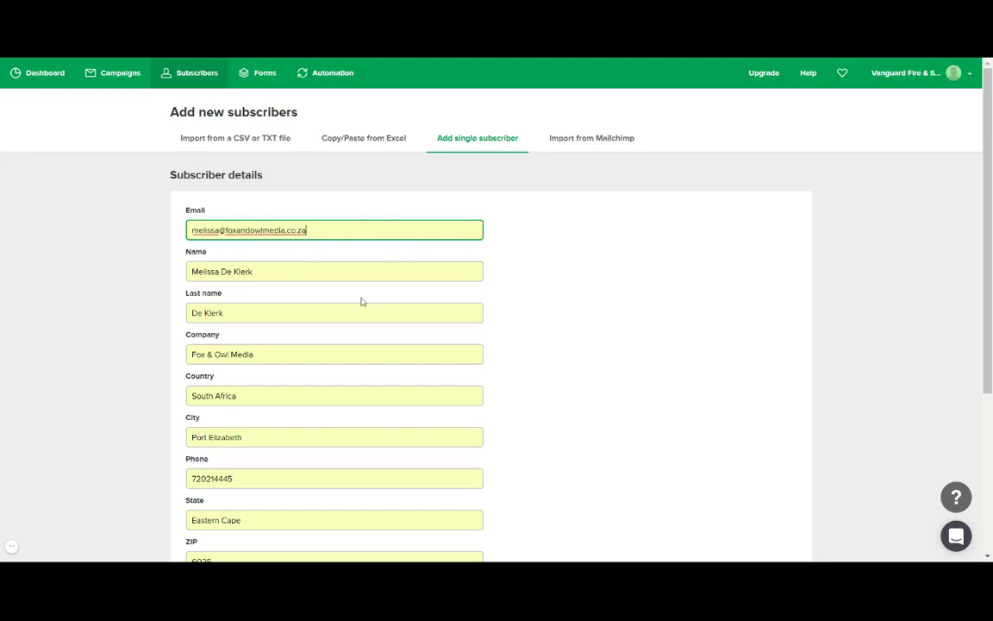
scroll(586, 285, down, 1)
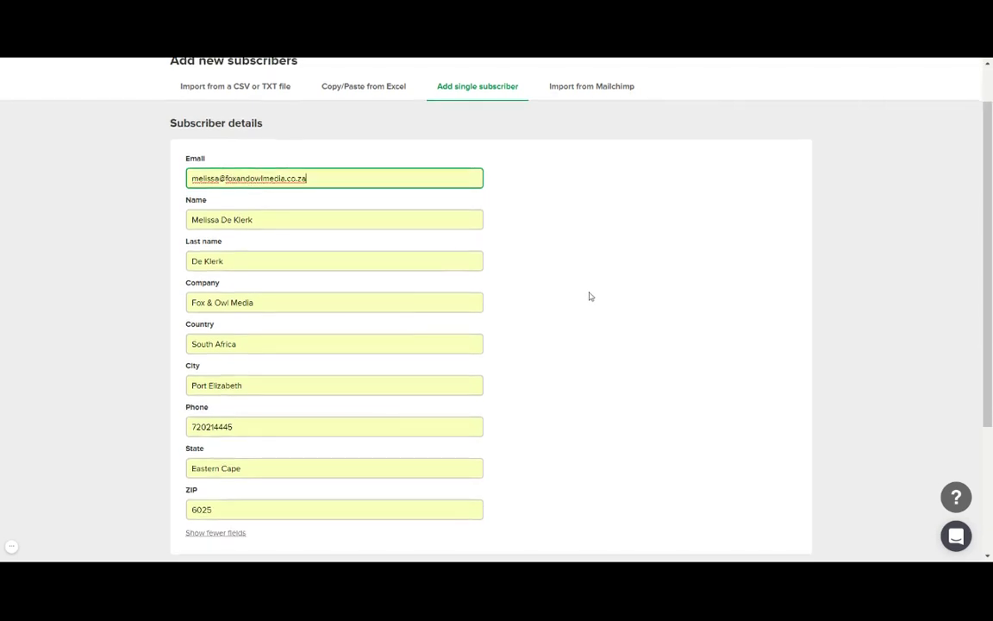
scroll(582, 295, up, 1)
drag(259, 271, 220, 271)
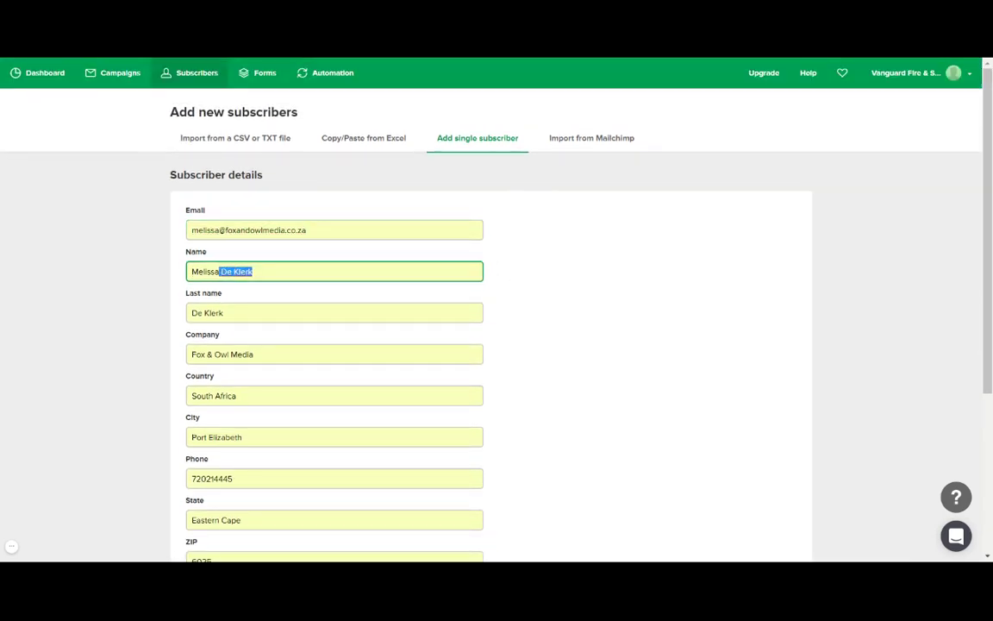
key(BackSpace)
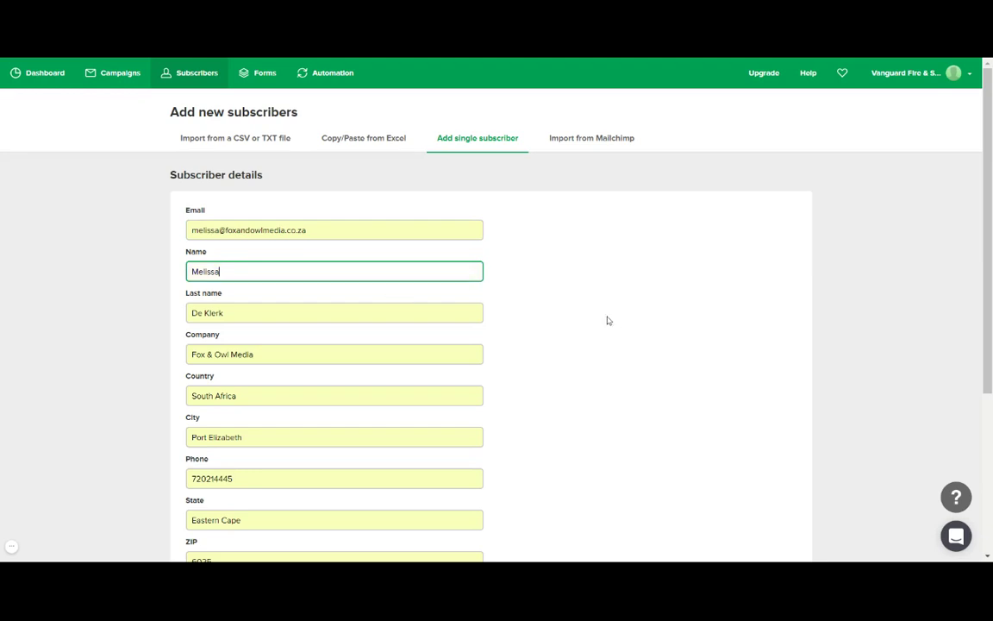
click(607, 318)
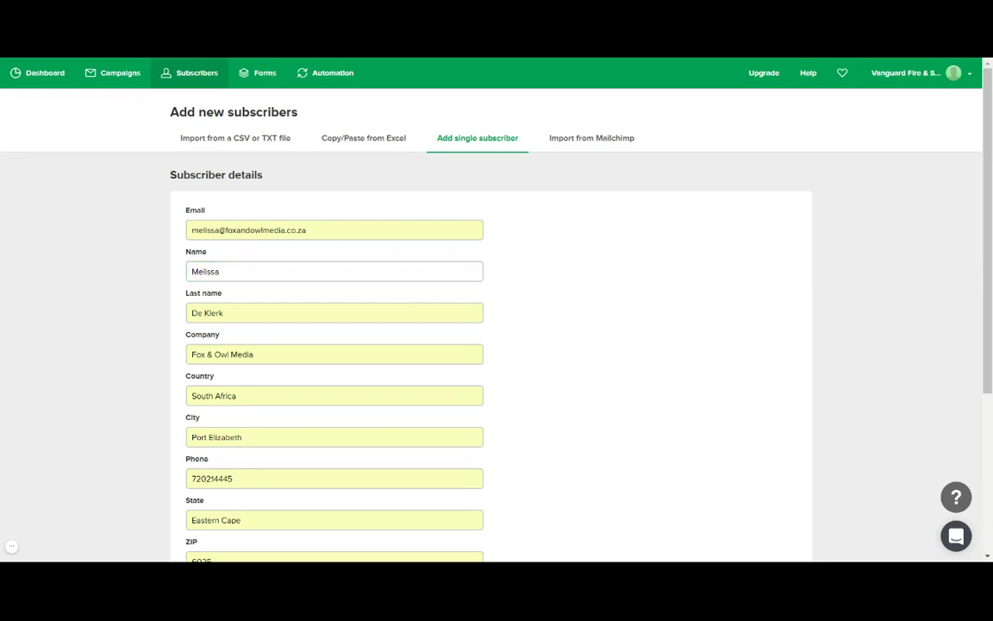
Clear the autofilled ZIP, State, Phone, City, Country and Company fields, leaving them empty.
scroll(226, 362, down, 1)
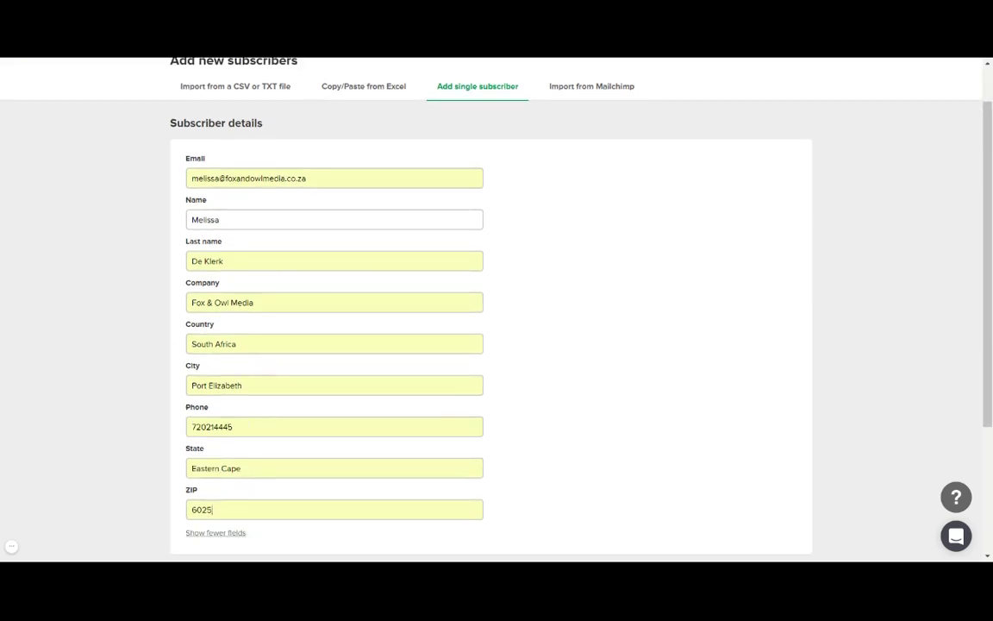
double_click(250, 510)
key(BackSpace)
key(shift+Tab)
key(BackSpace)
key(shift+Tab)
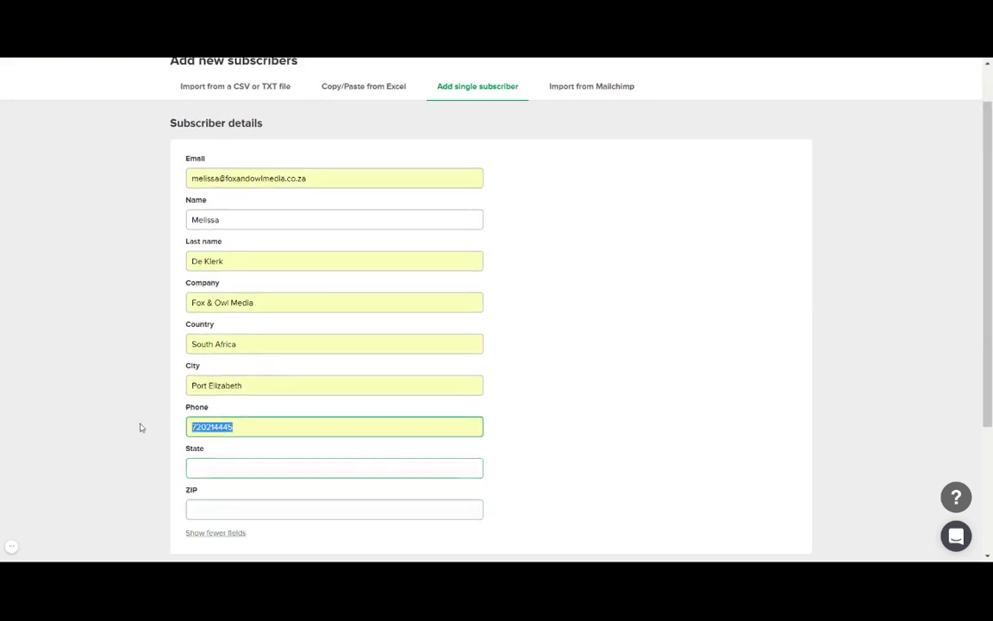
key(BackSpace)
key(shift+Tab)
key(BackSpace)
key(shift+Tab)
key(BackSpace)
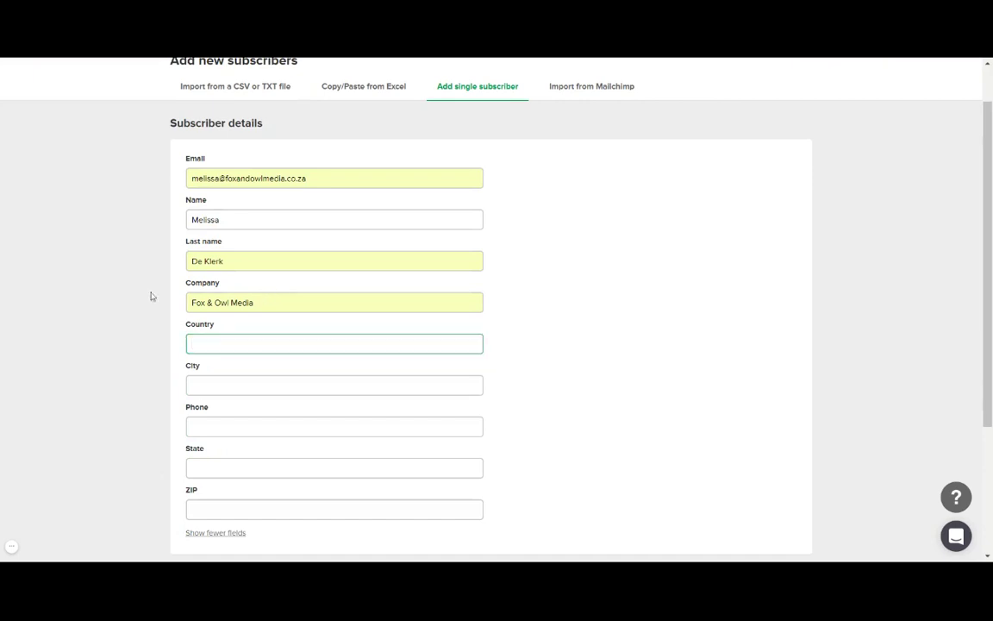
key(shift+Tab)
key(BackSpace)
click(508, 275)
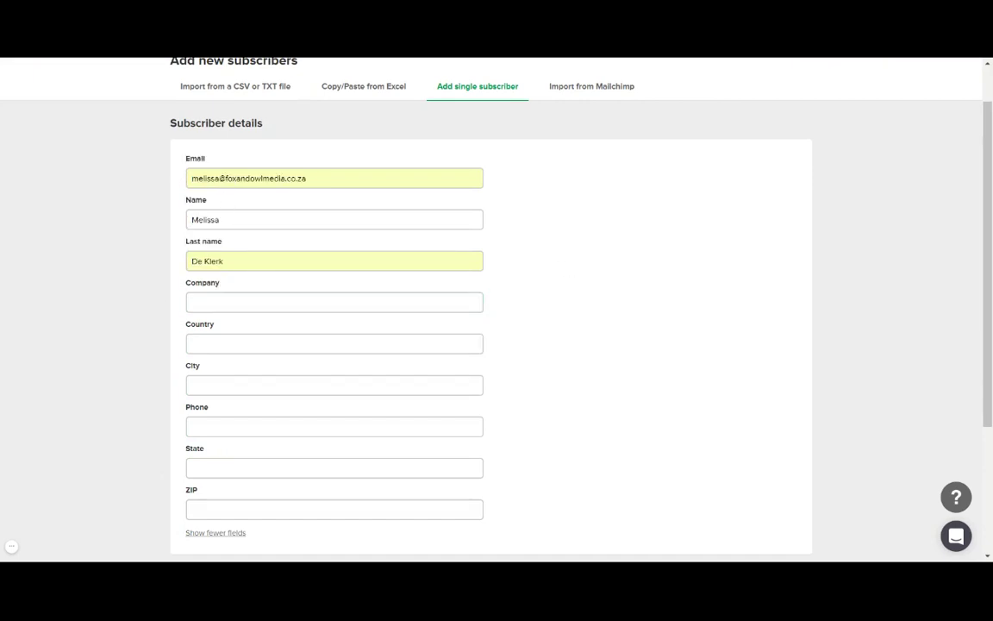
scroll(560, 295, down, 1)
scroll(585, 302, down, 1)
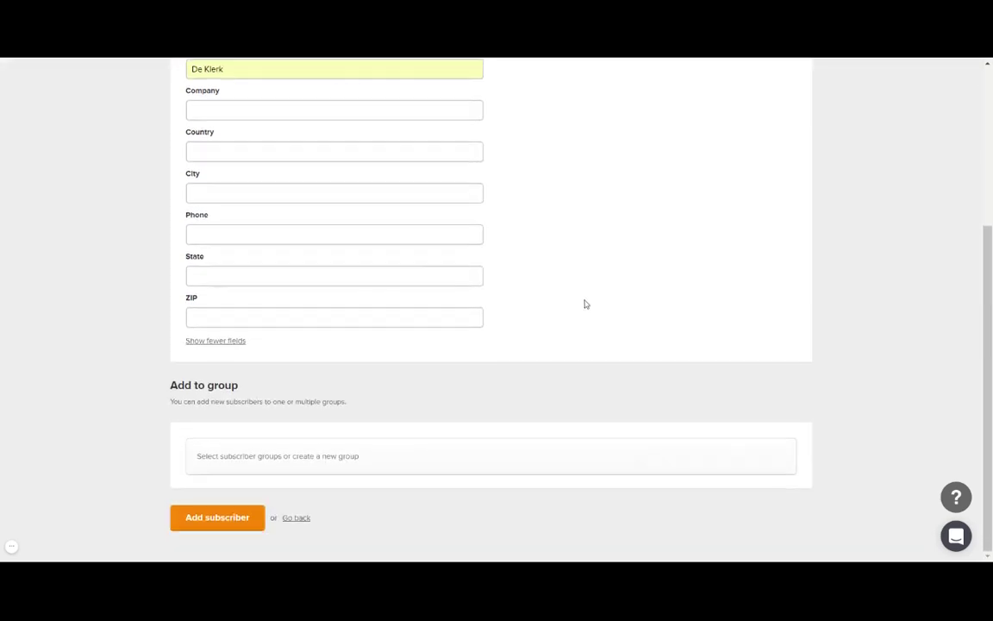
Submit the new subscriber so the All subscribers list shows 2 subscribers.
drag(177, 402, 361, 401)
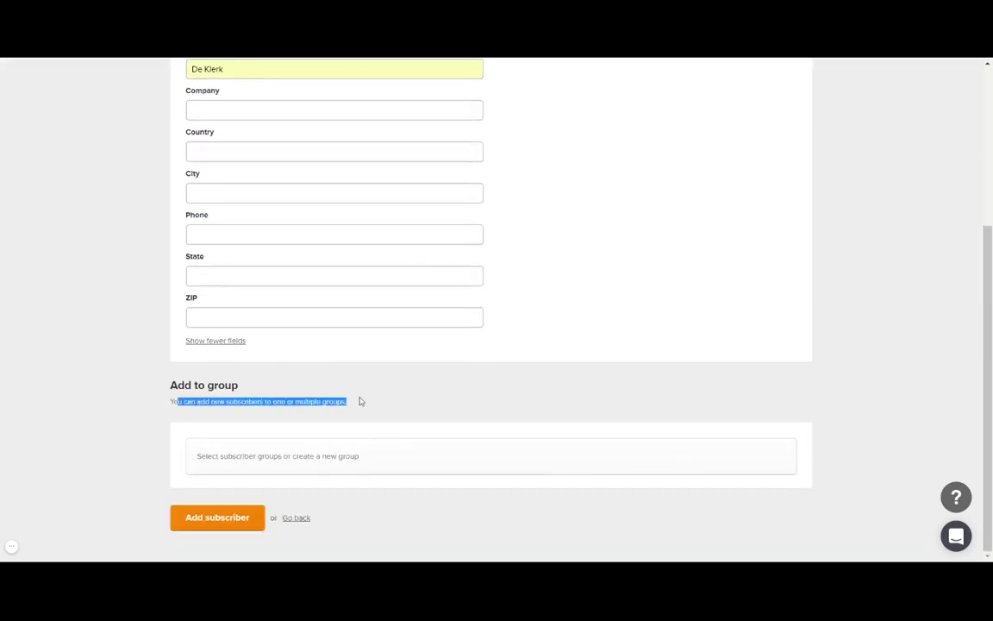
click(244, 522)
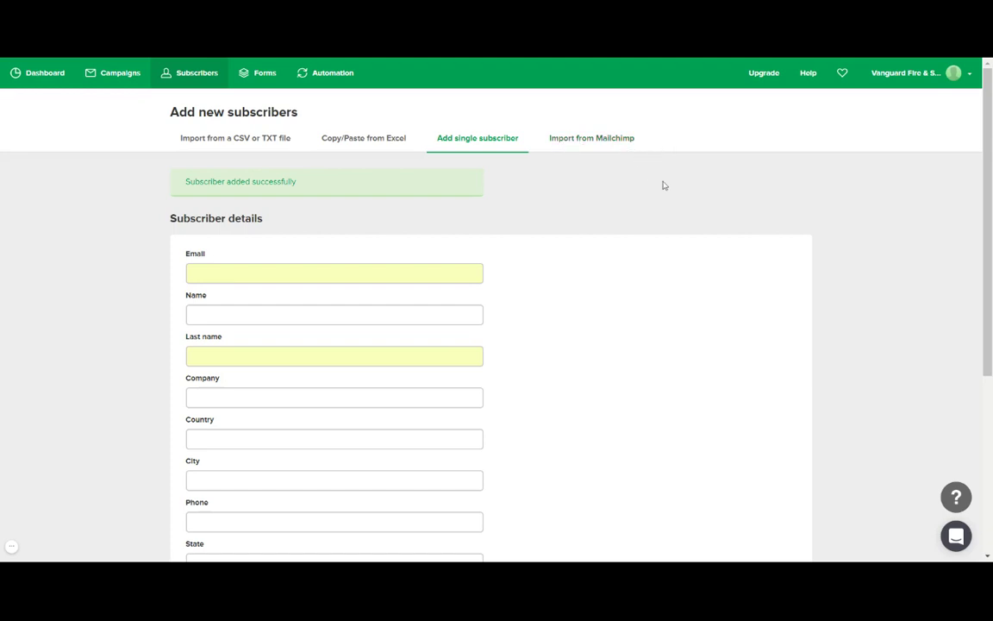
scroll(664, 197, down, 1)
scroll(666, 197, up, 1)
Revisit the All subscribers list, then view the Groups page with the General Newsletter group.
click(443, 140)
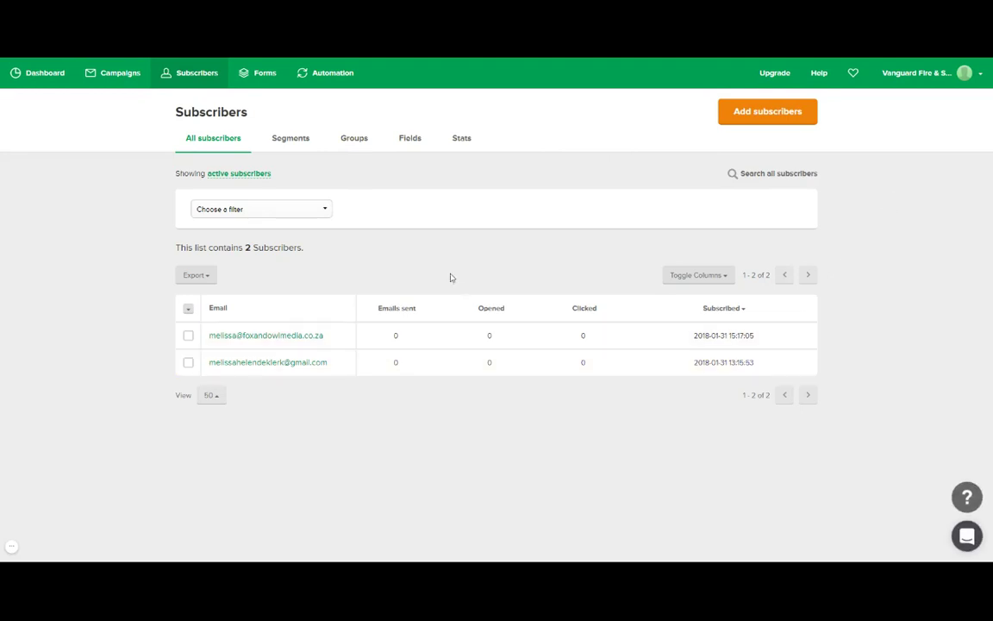
click(362, 142)
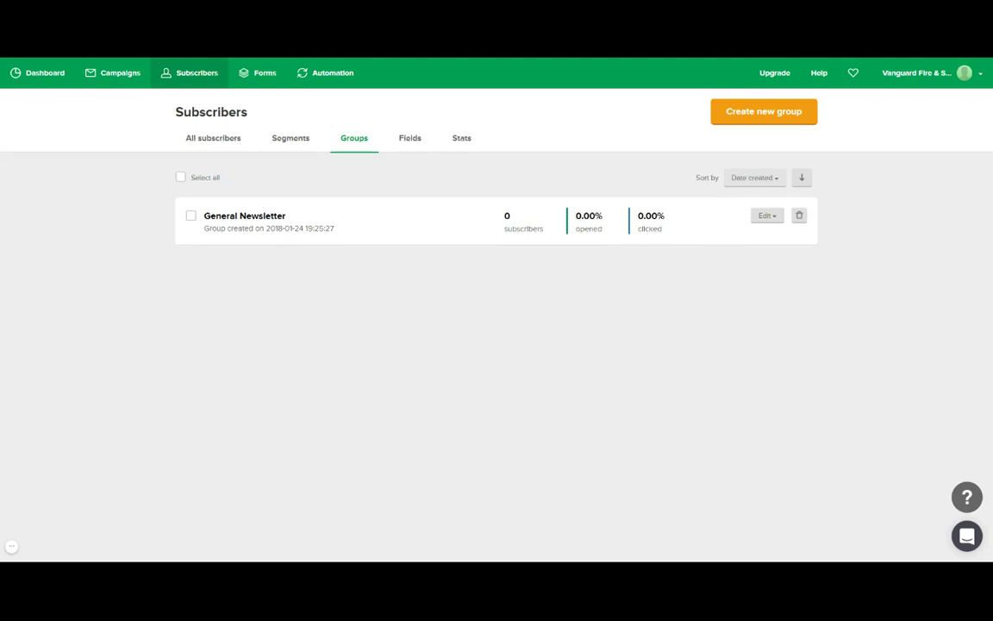
Create a new subscriber group named 'Retailers'.
click(805, 112)
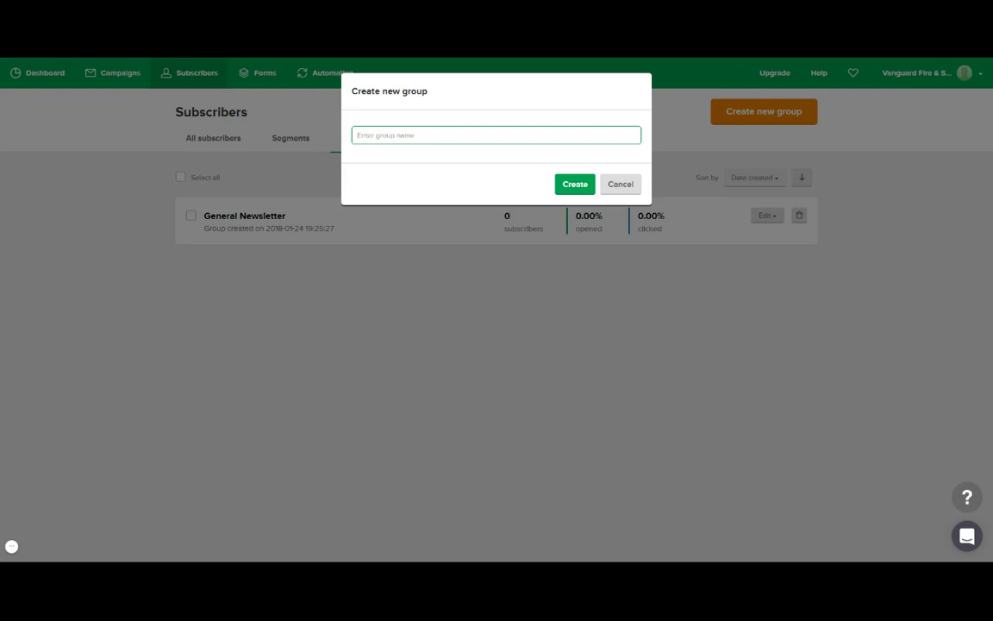
text(Retailers)
click(584, 185)
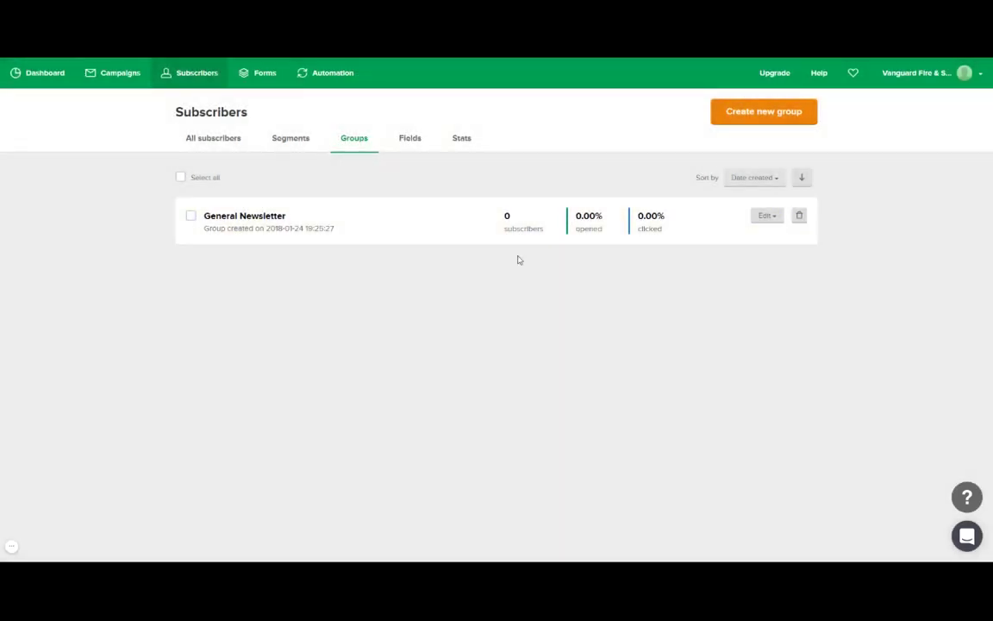
Create a second subscriber group named 'General Public'.
click(793, 112)
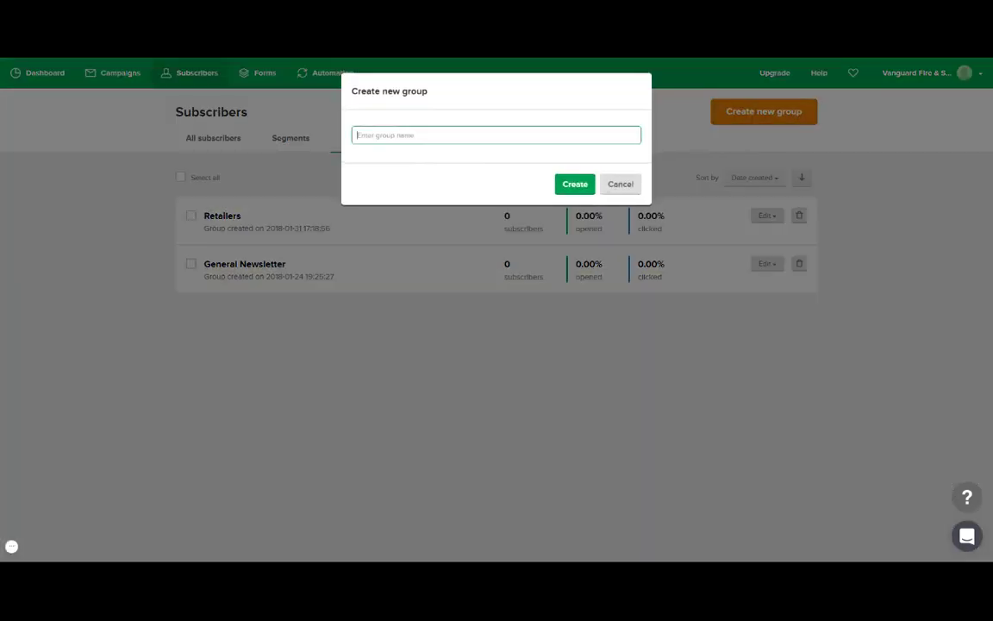
text(Goneral Public)
click(575, 185)
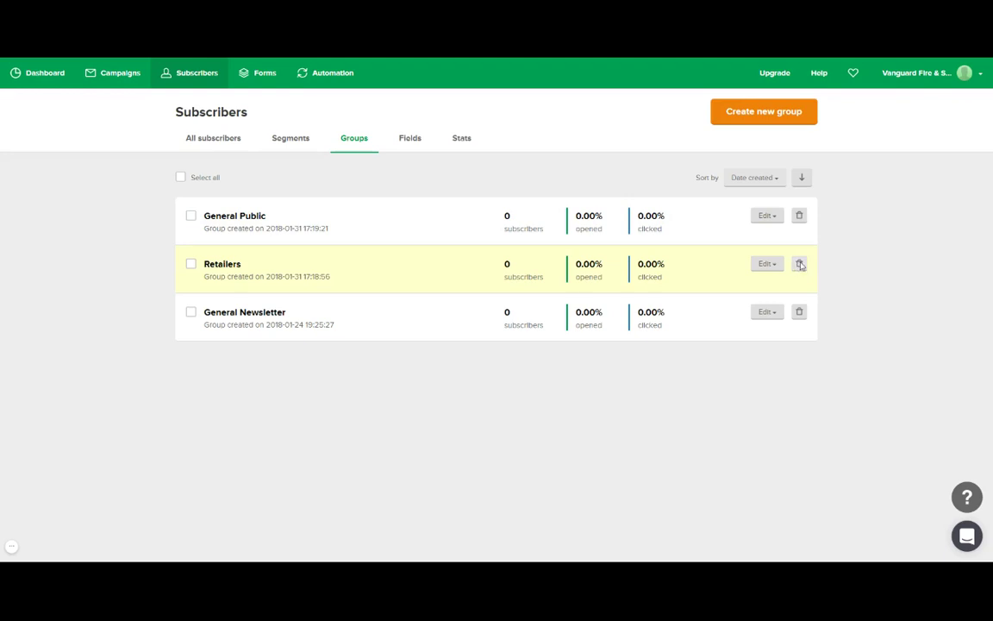
Delete the Retailers and General Public groups, leaving only General Newsletter.
click(800, 265)
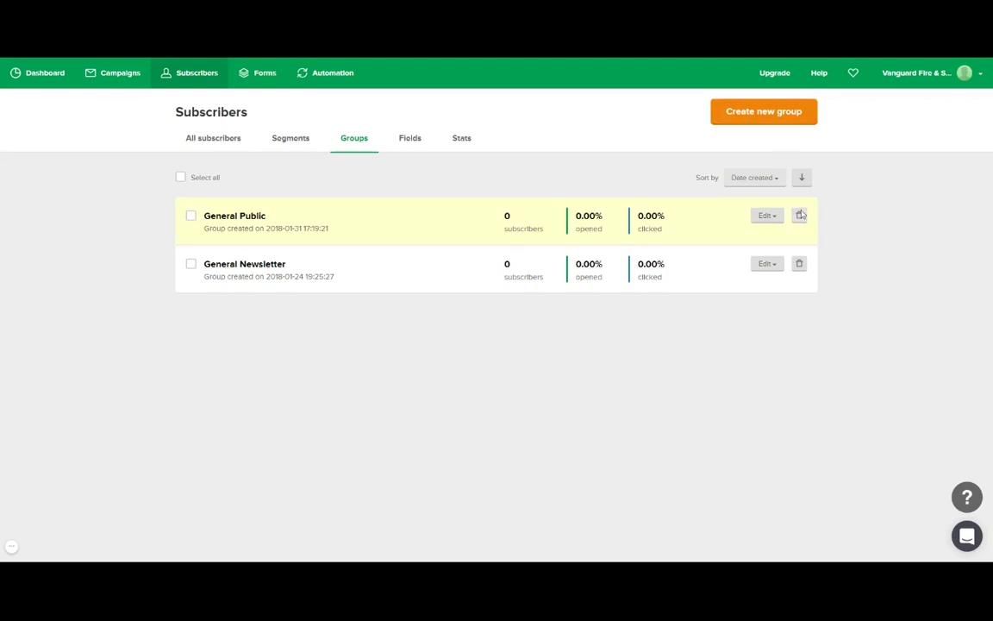
click(800, 215)
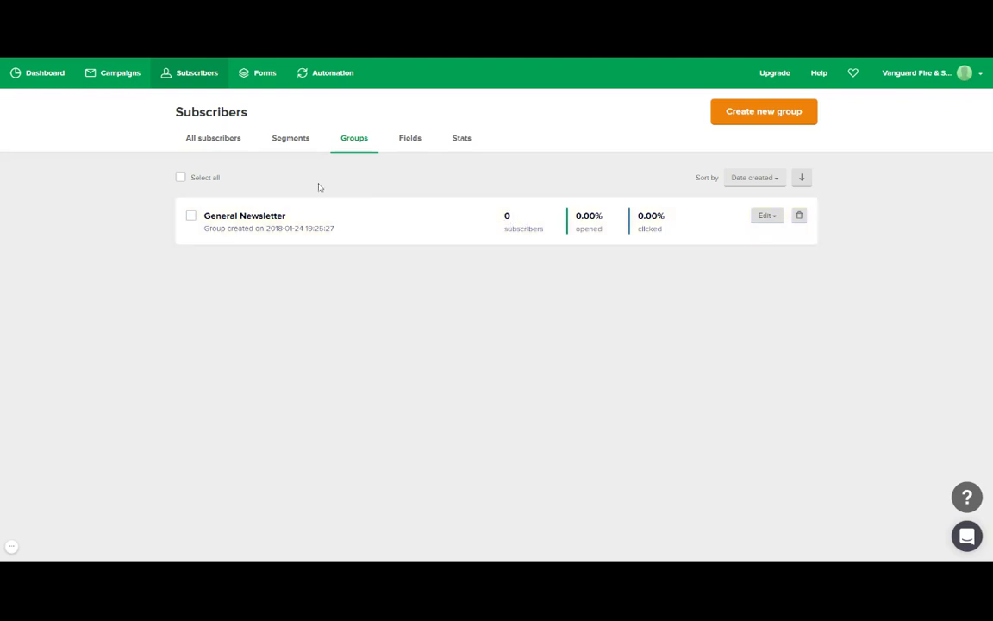
Read the Segments page description, then view the Fields page listing subscriber fields and merge tags.
click(303, 143)
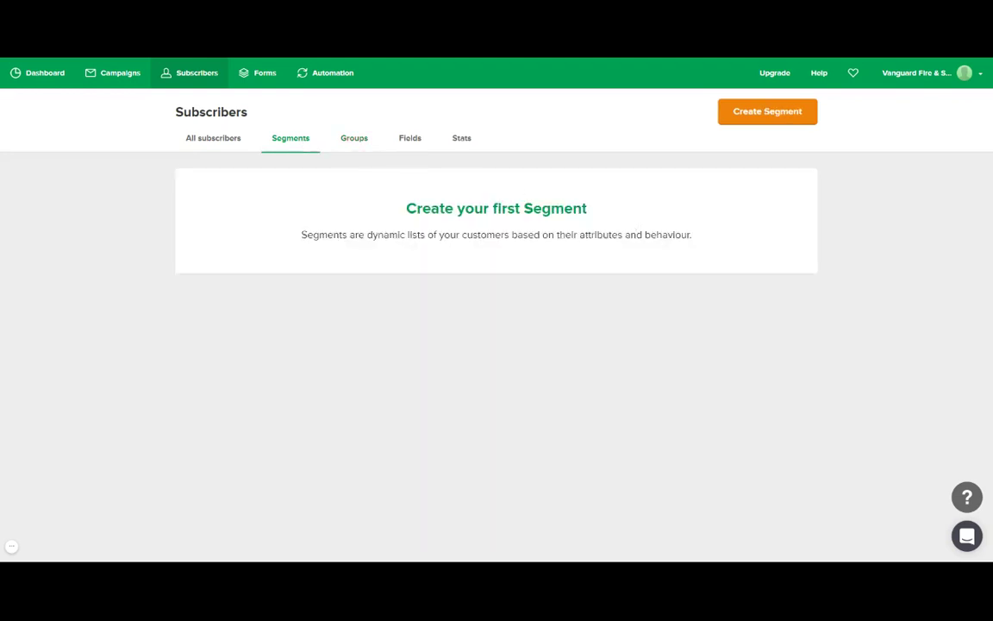
drag(342, 234, 668, 235)
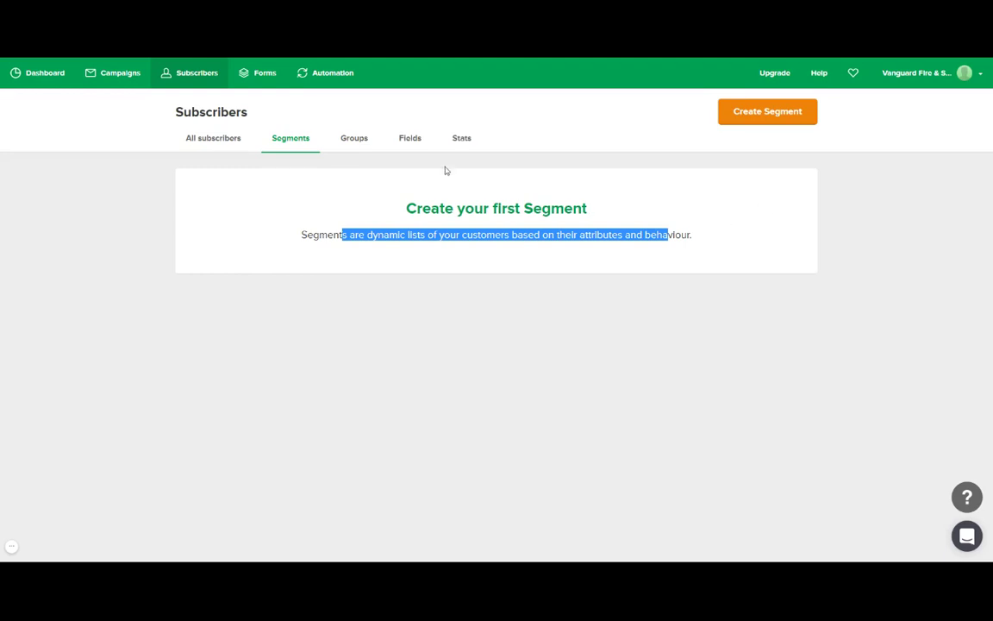
click(416, 140)
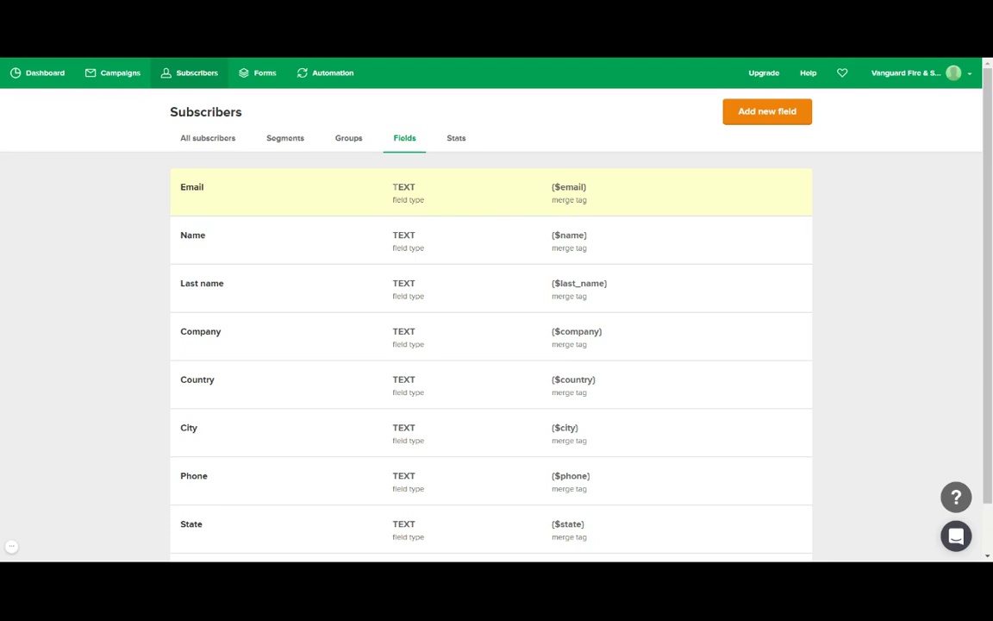
Select the {$name} merge tag in the Name row of the Fields list.
scroll(371, 285, down, 1)
scroll(371, 284, up, 1)
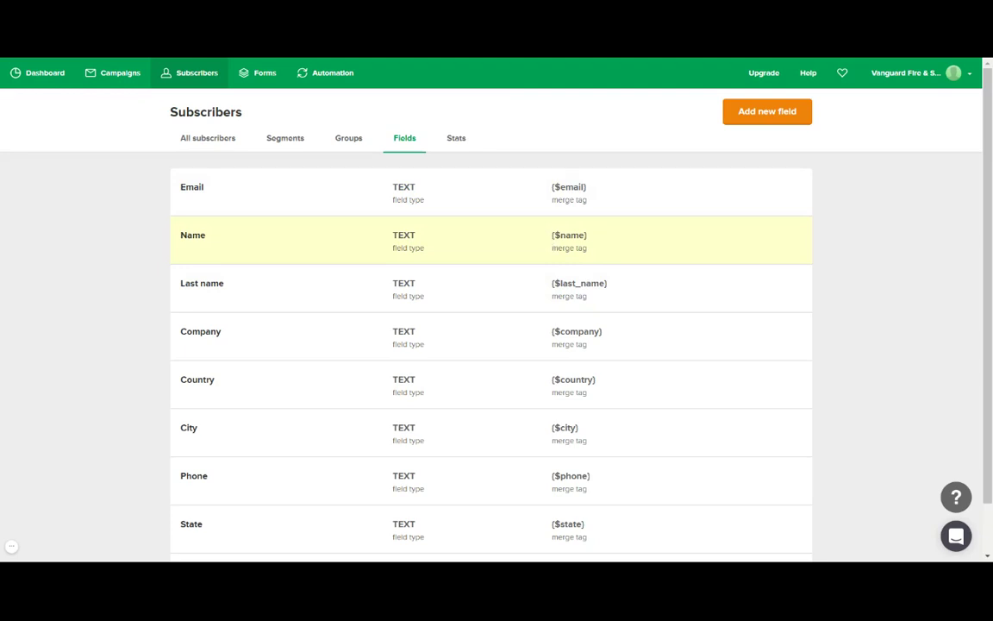
drag(552, 234, 589, 235)
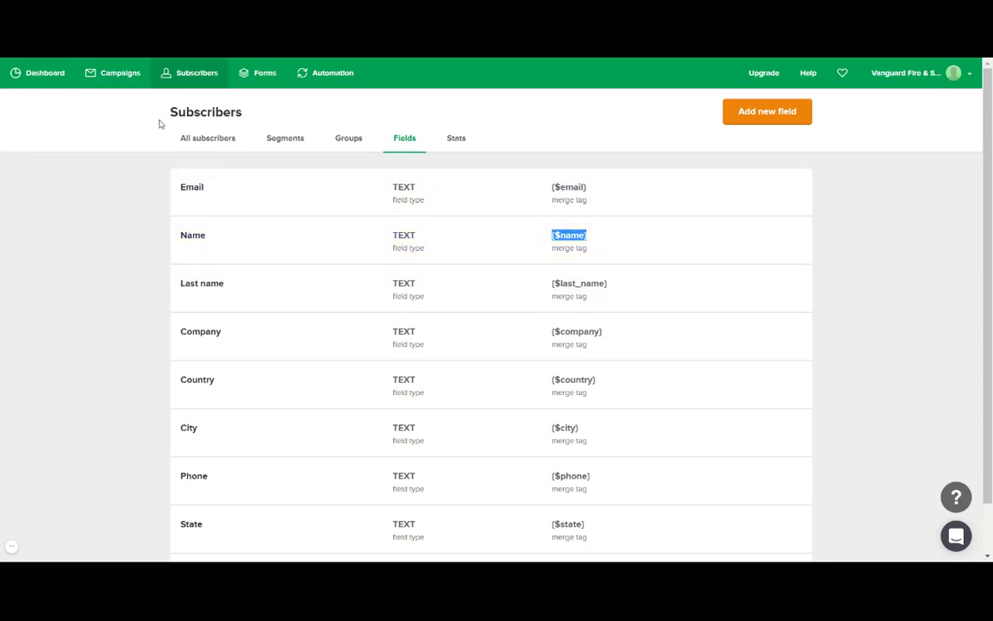
click(189, 137)
Open the newest Fire Safety Equipment draft from Campaigns and continue to its content editor.
click(111, 76)
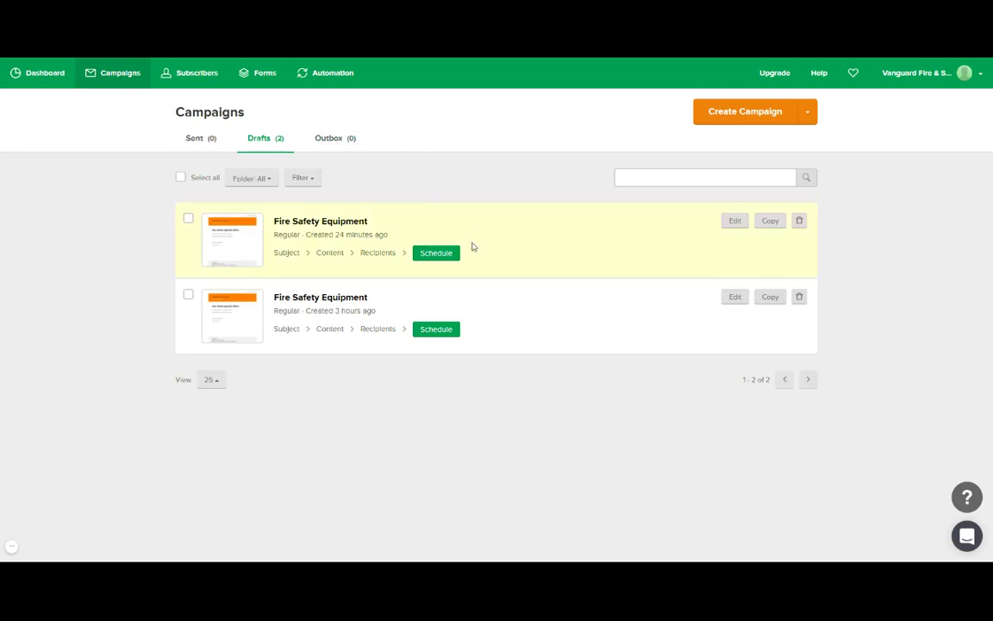
click(735, 221)
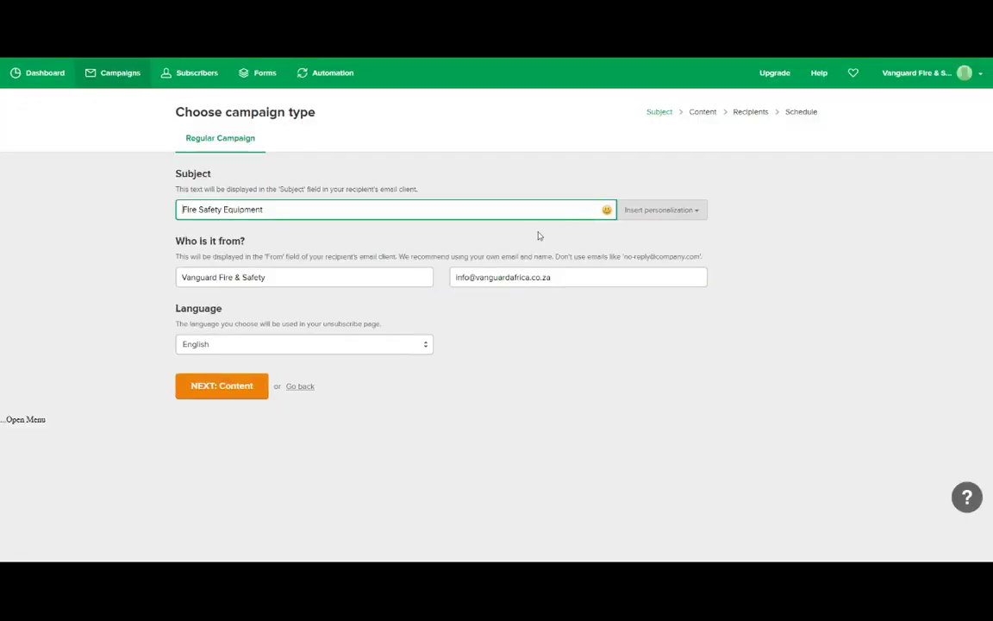
click(246, 386)
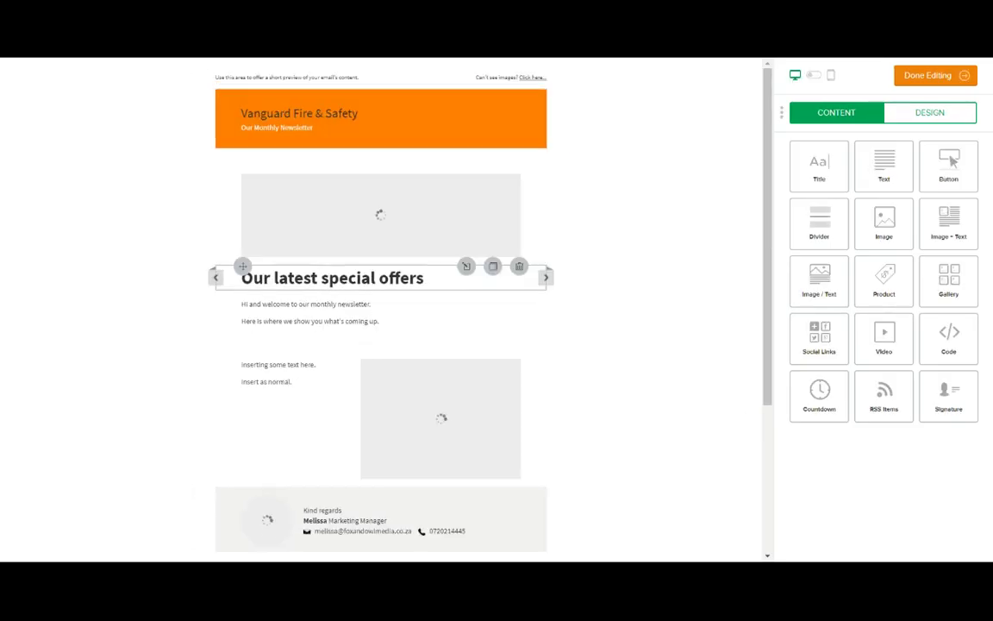
Insert {$name} after 'Hi' in the newsletter greeting and save the text block.
click(252, 309)
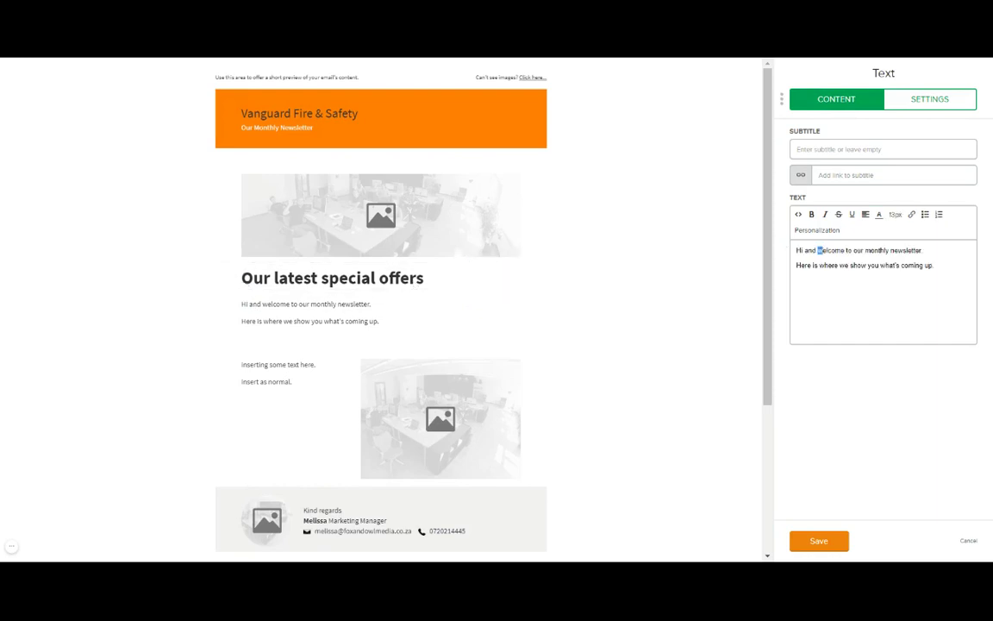
click(805, 250)
text({$name})
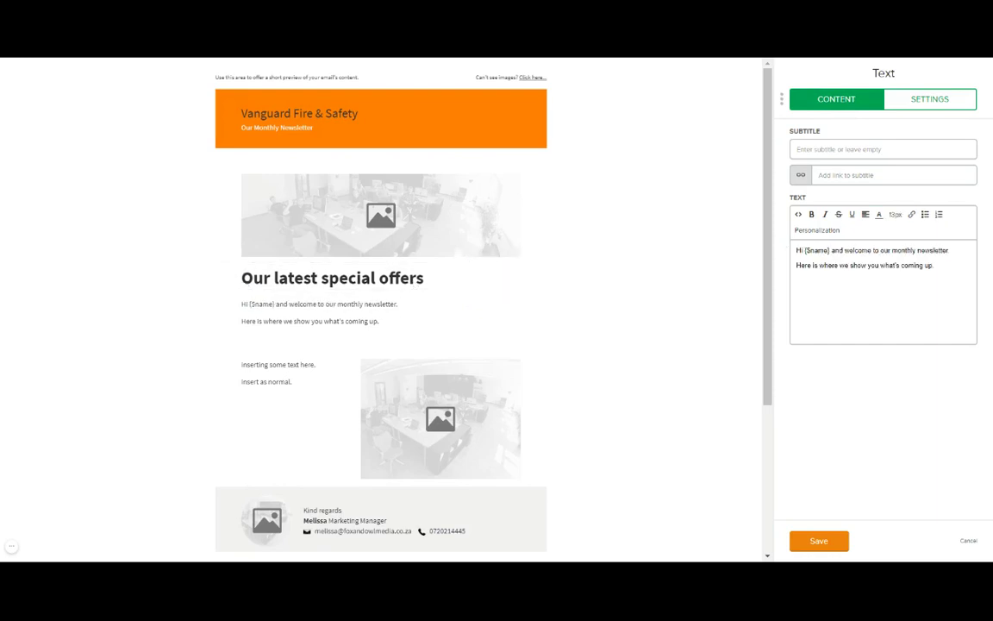
click(818, 541)
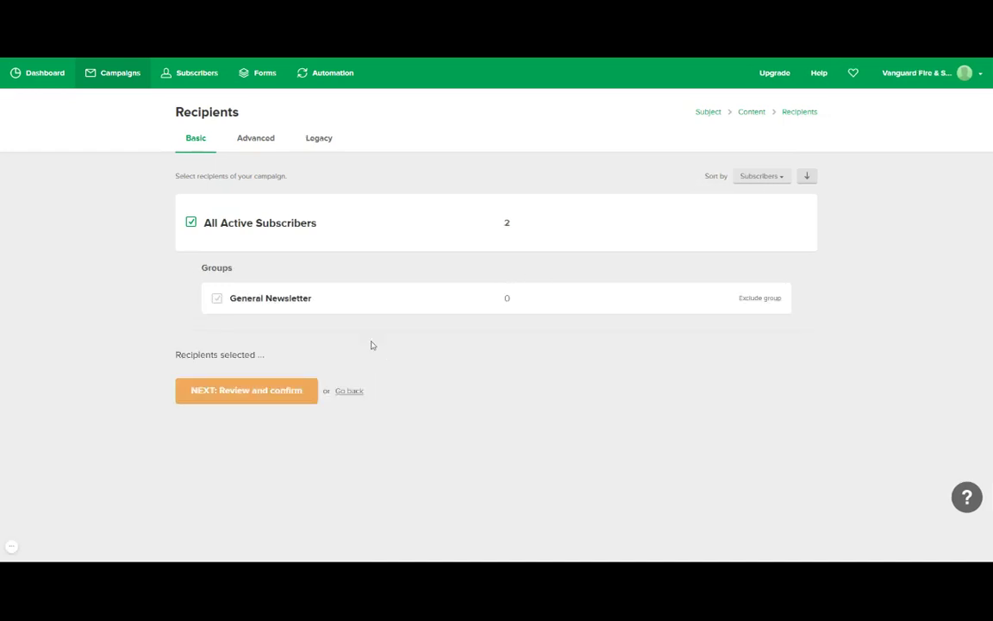
Advance to Review and confirm, then preview the campaign email in desktop and mobile views.
click(279, 394)
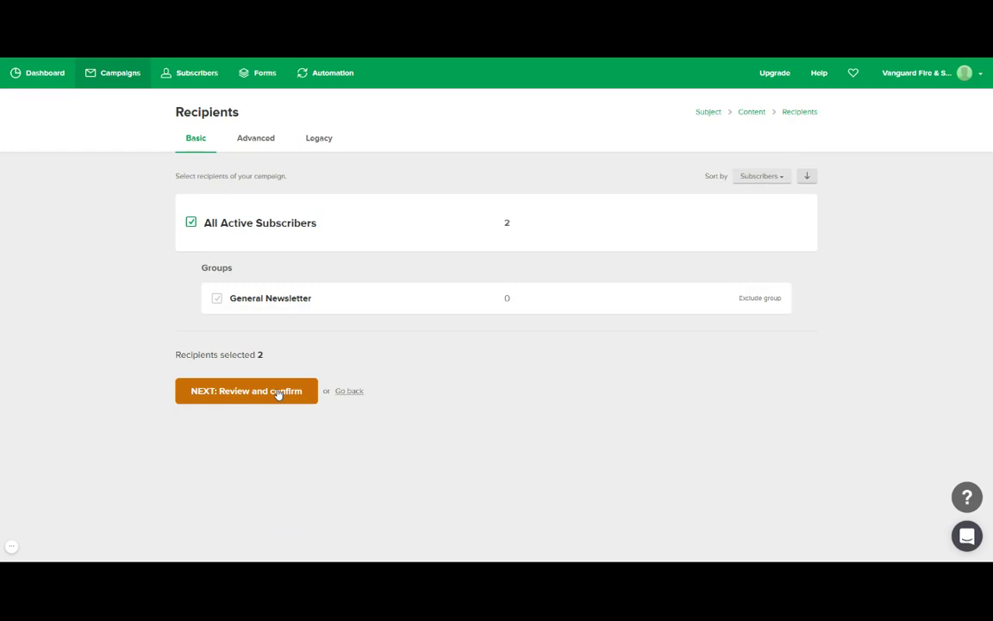
click(278, 392)
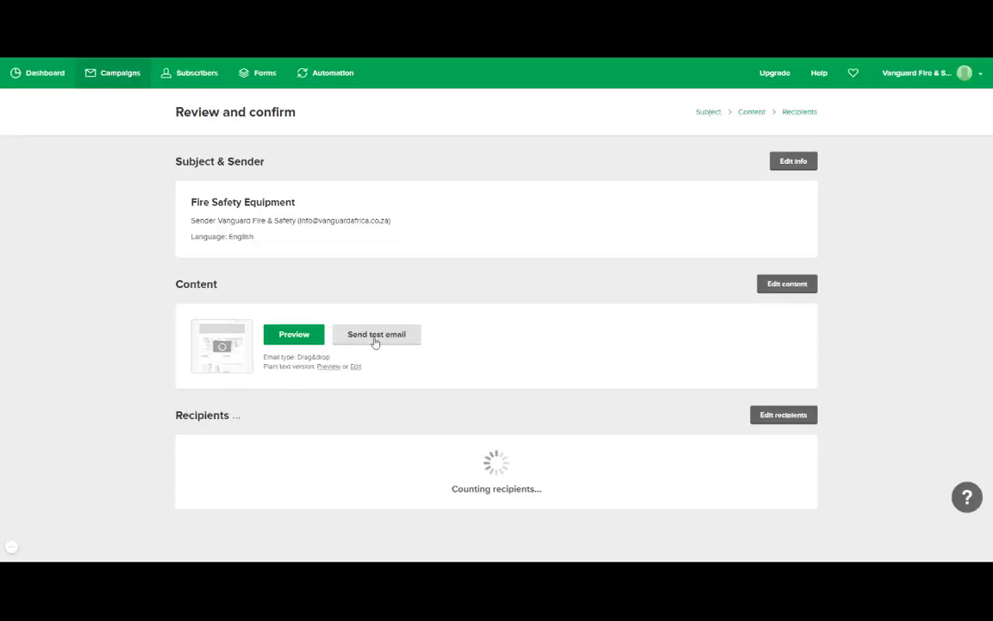
click(298, 337)
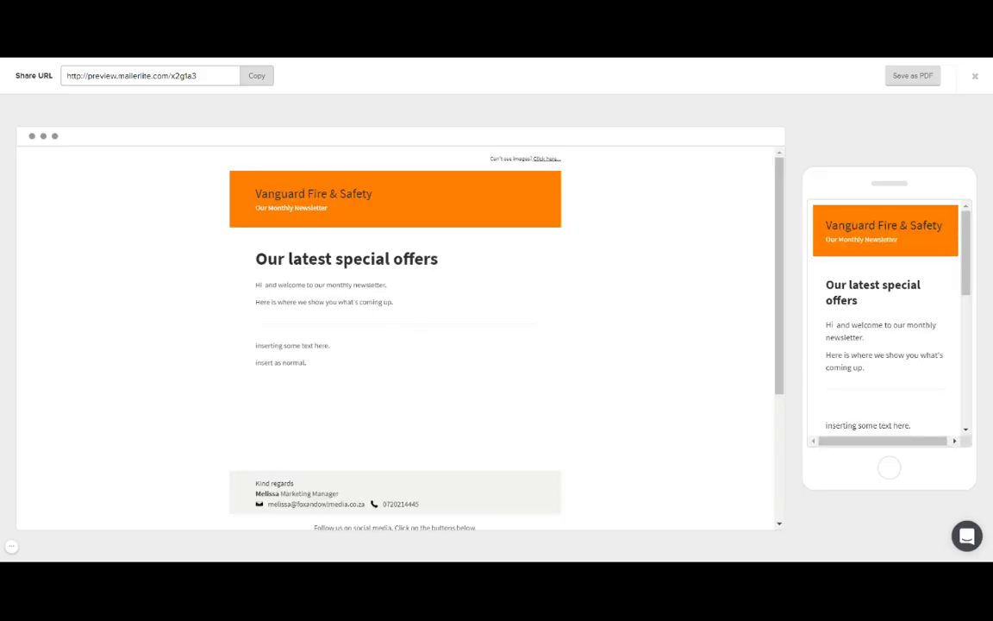
Check the empty name spot in the mobile preview, then close the preview overlay.
drag(832, 325, 847, 325)
click(834, 325)
click(973, 76)
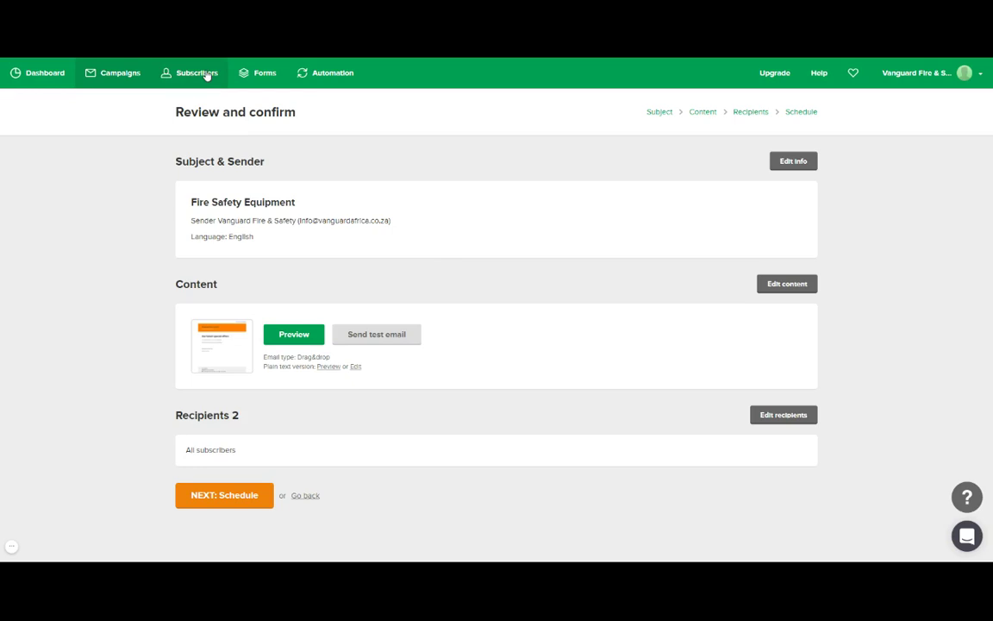
Show the Subscribers Fields tab and inspect the Name field's type and merge tag.
click(205, 76)
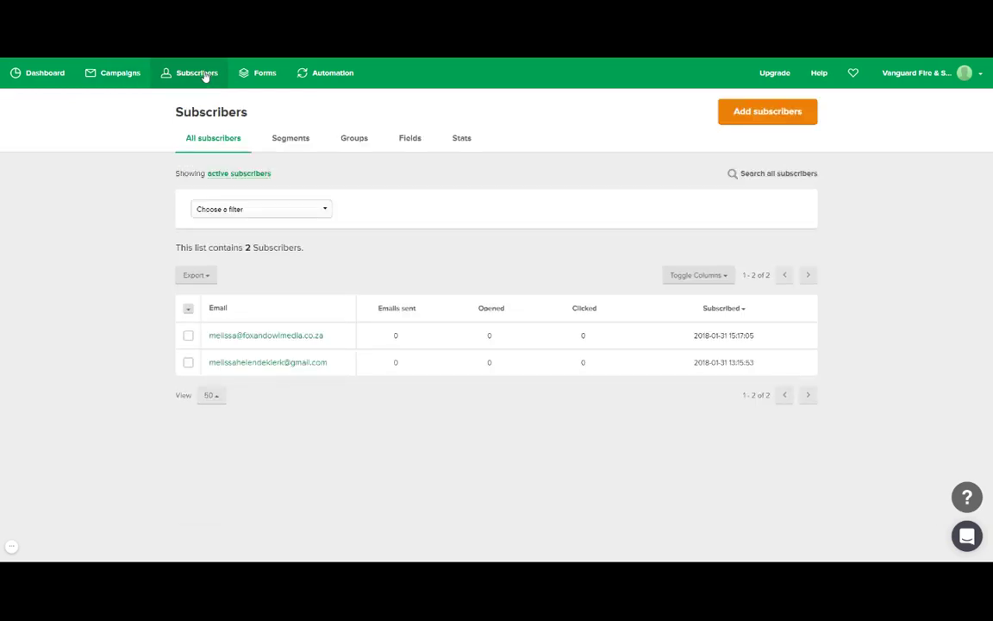
click(414, 138)
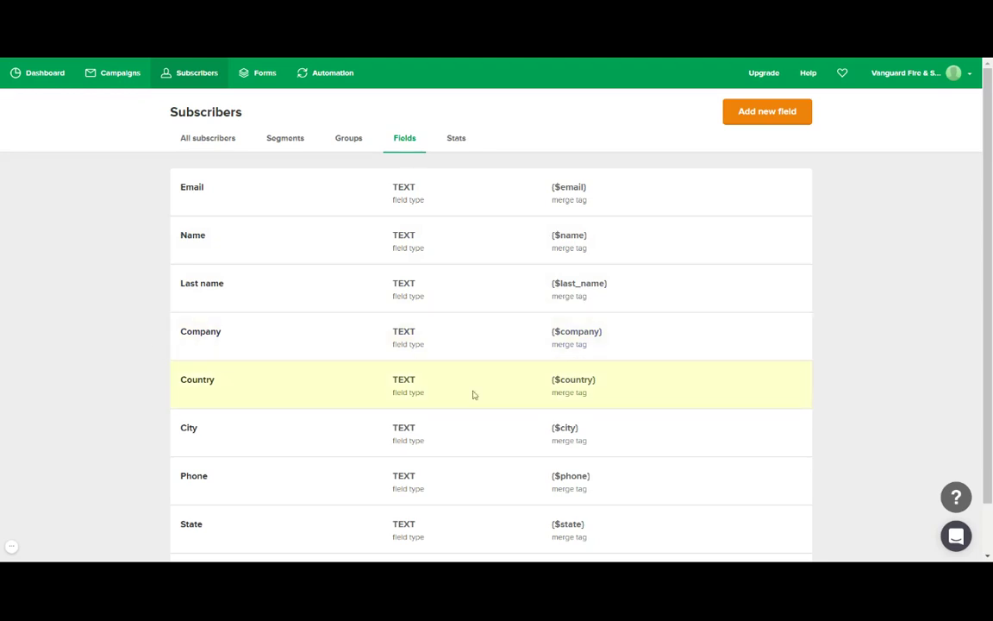
scroll(638, 388, down, 1)
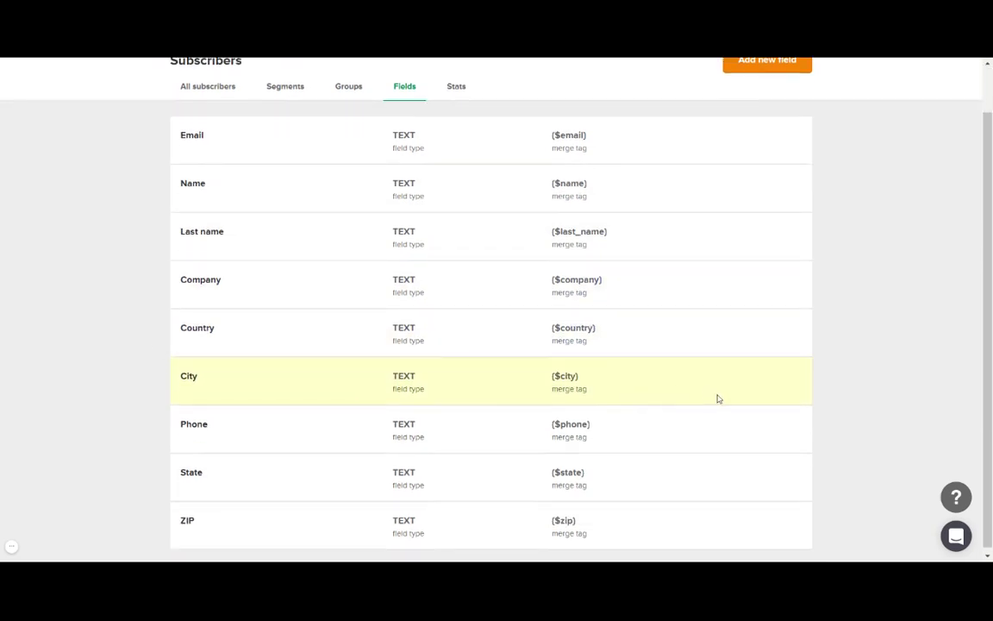
scroll(715, 399, up, 1)
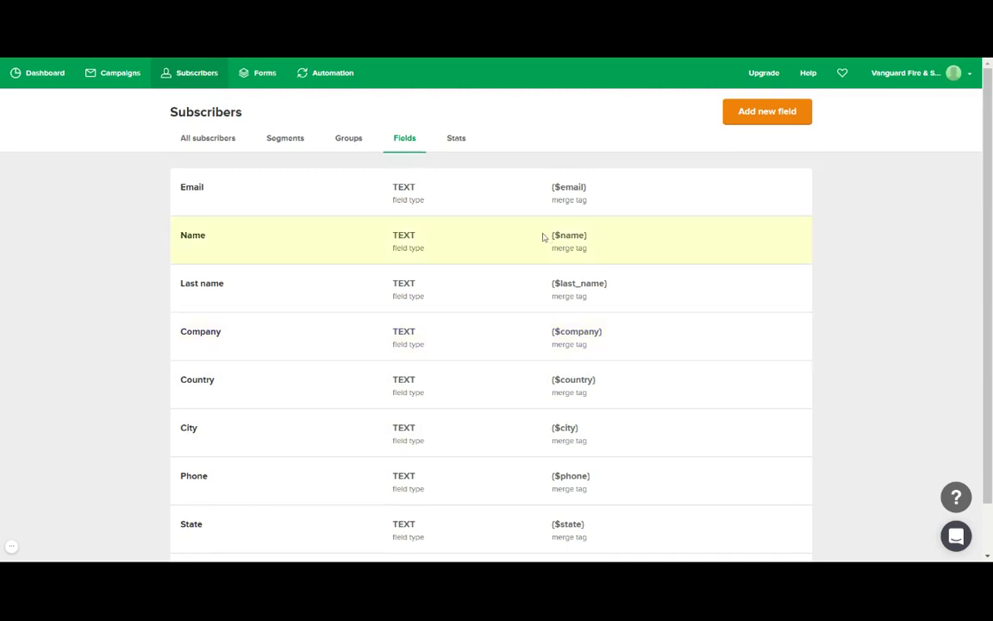
drag(542, 234, 612, 235)
click(596, 237)
View subscriber Stats down to Top Domains, highlighting the gmail.com entry.
click(457, 140)
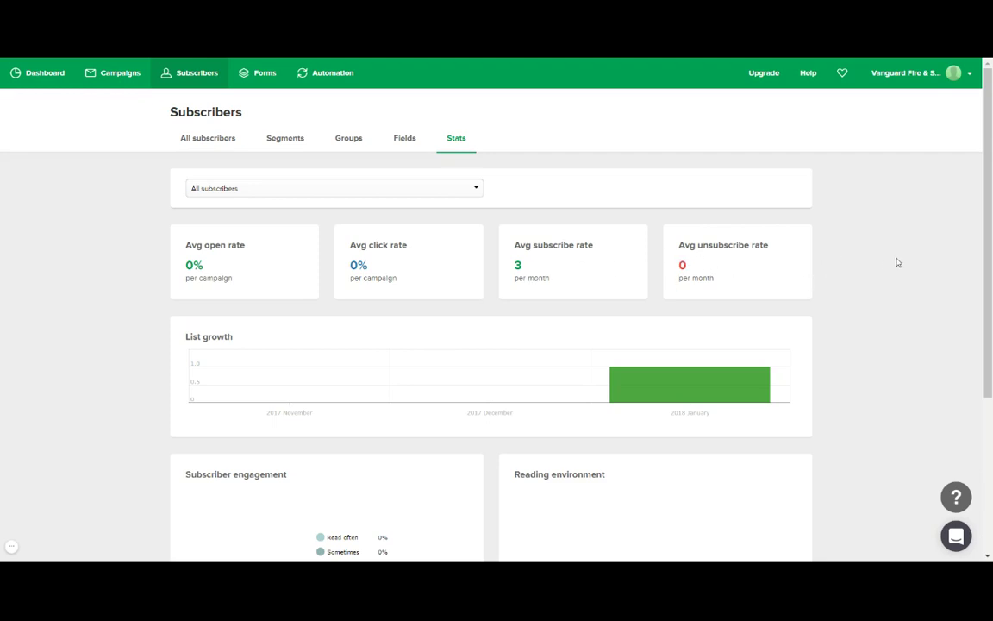
scroll(887, 262, down, 1)
scroll(881, 264, down, 3)
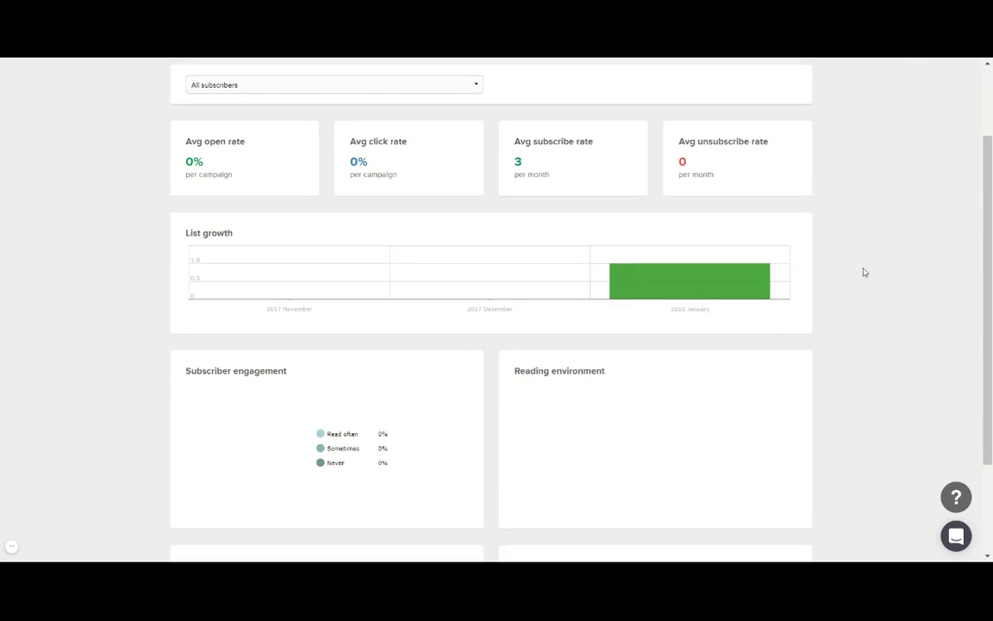
scroll(852, 278, down, 1)
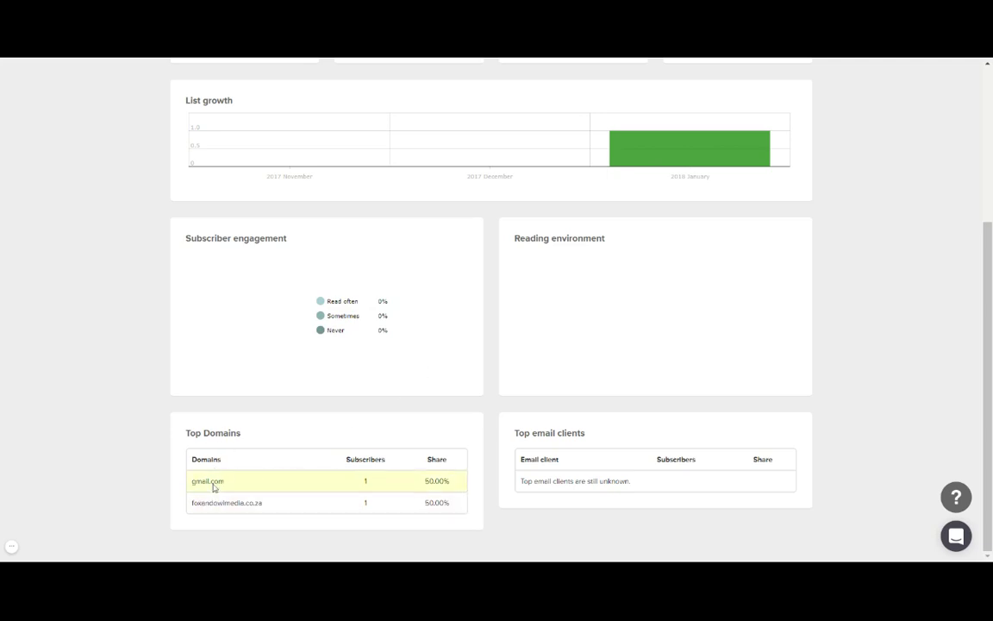
drag(193, 483, 229, 484)
click(222, 484)
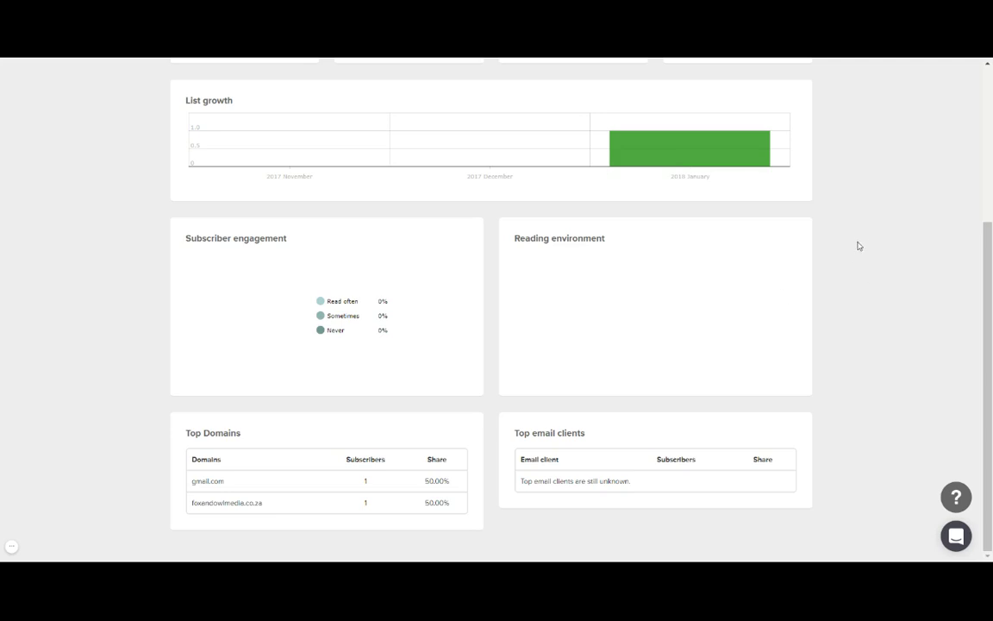
scroll(877, 271, up, 2)
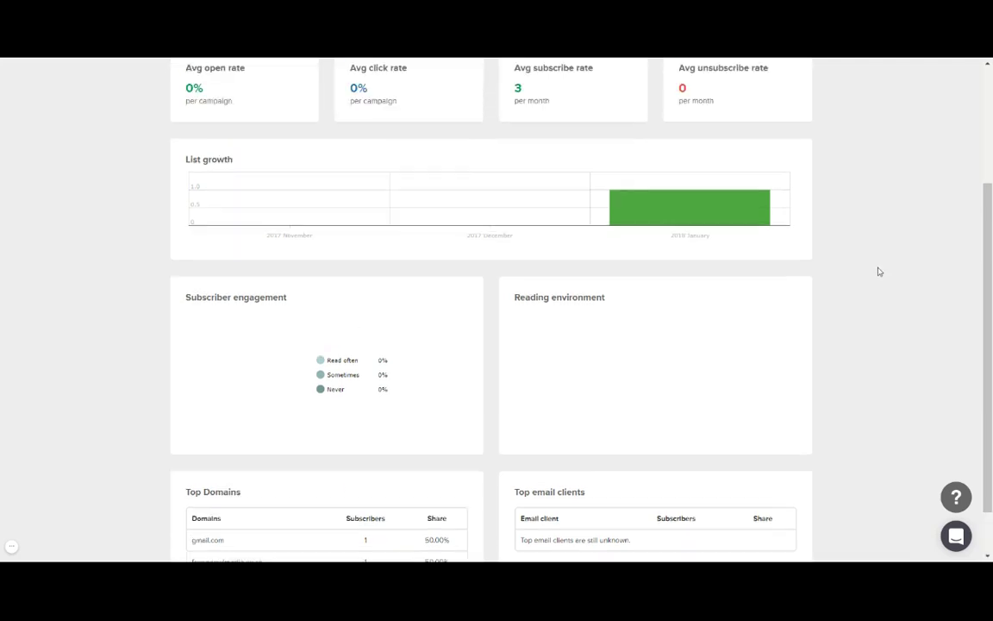
scroll(874, 274, up, 2)
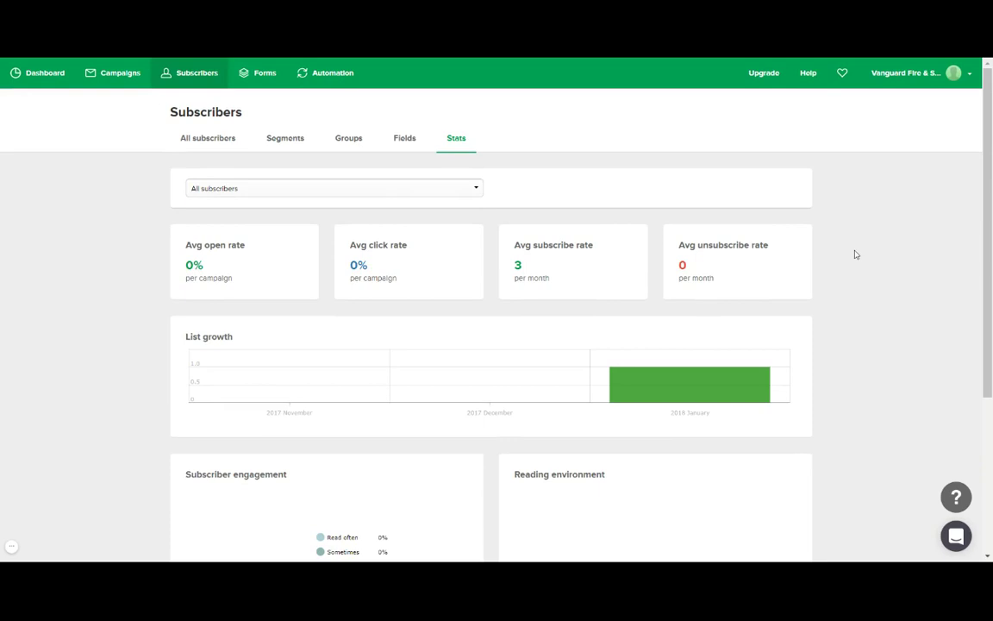
click(467, 190)
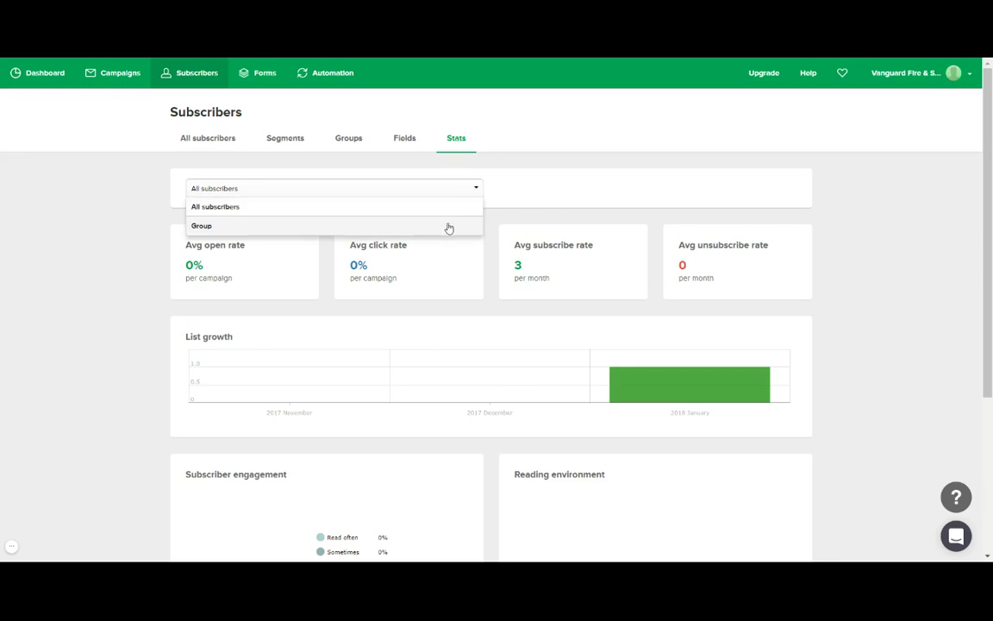
click(447, 224)
click(616, 188)
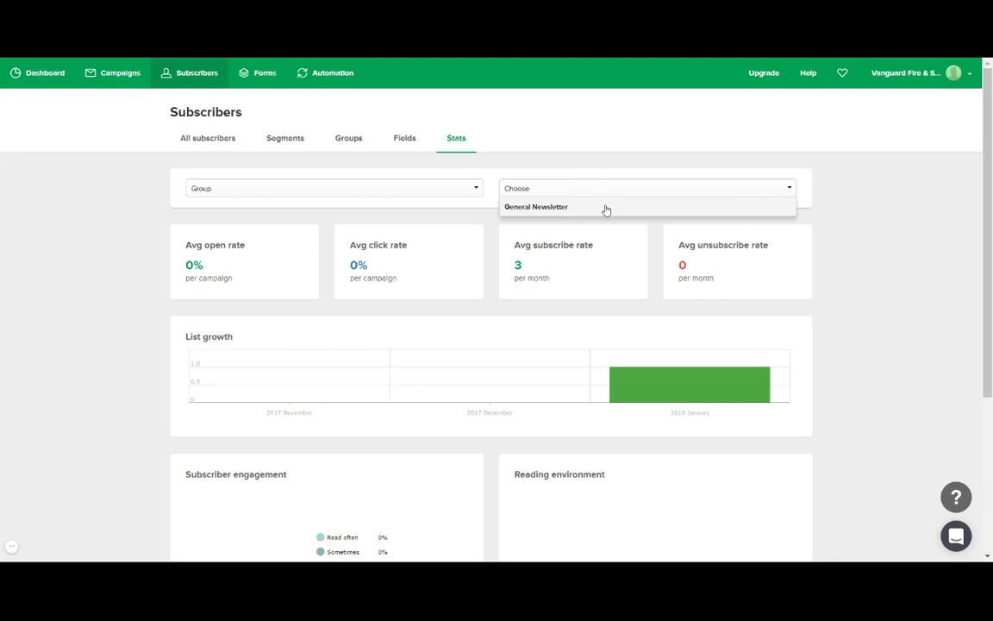
click(606, 208)
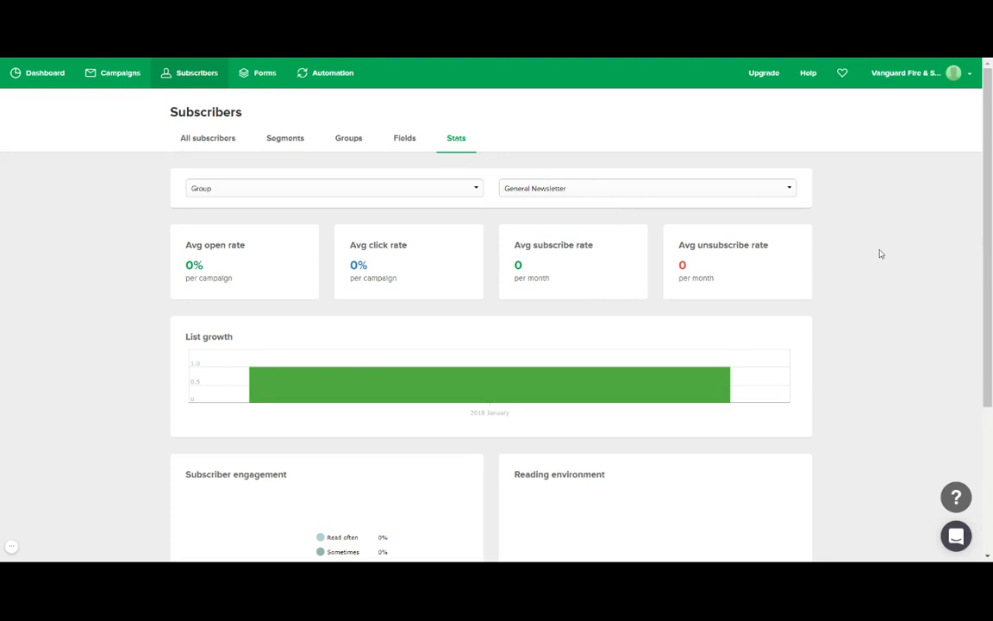
scroll(880, 259, down, 3)
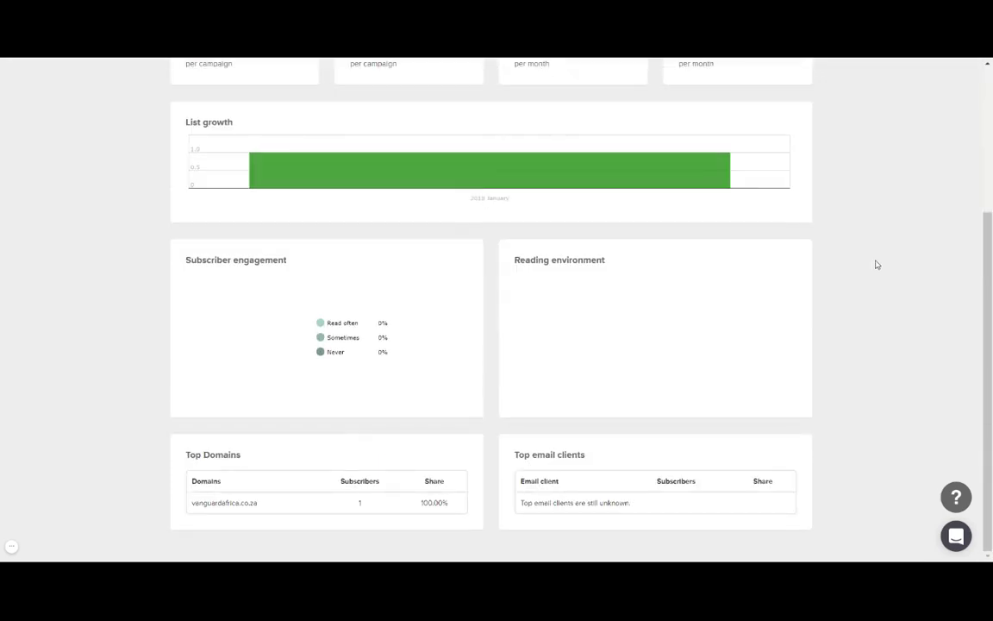
scroll(876, 265, up, 3)
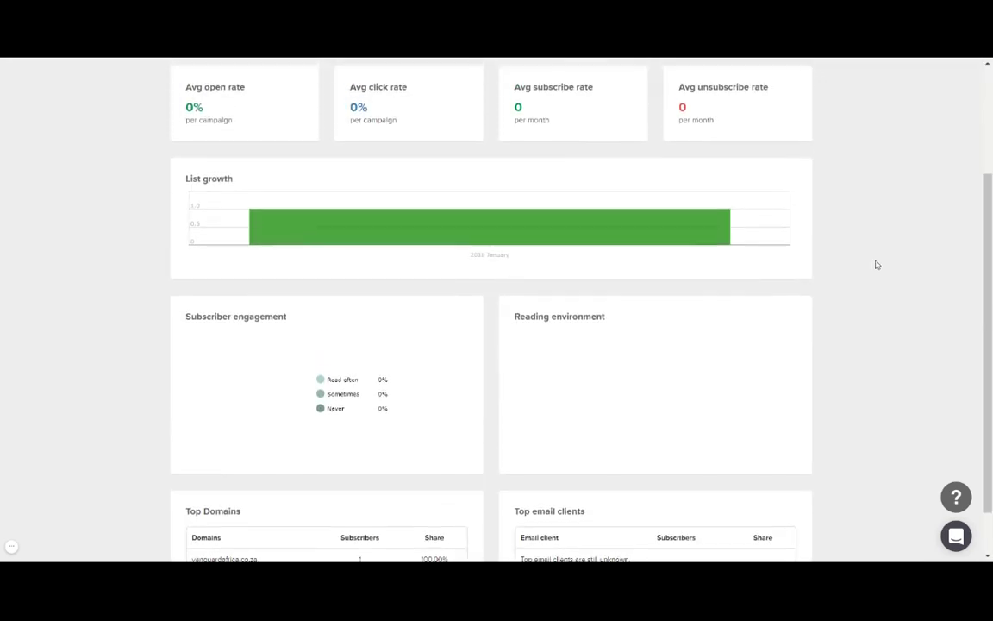
click(417, 193)
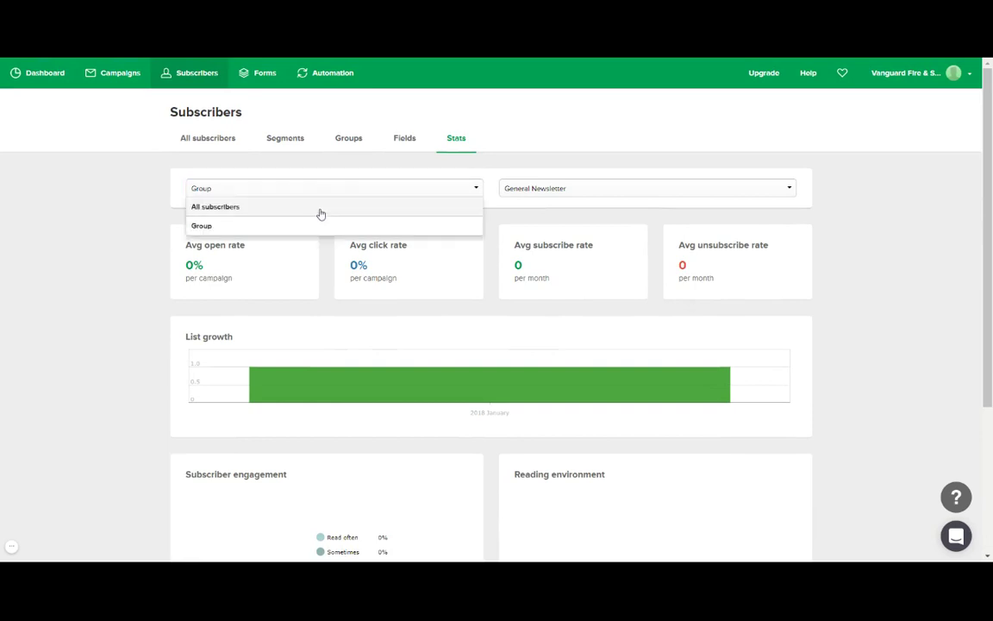
click(321, 209)
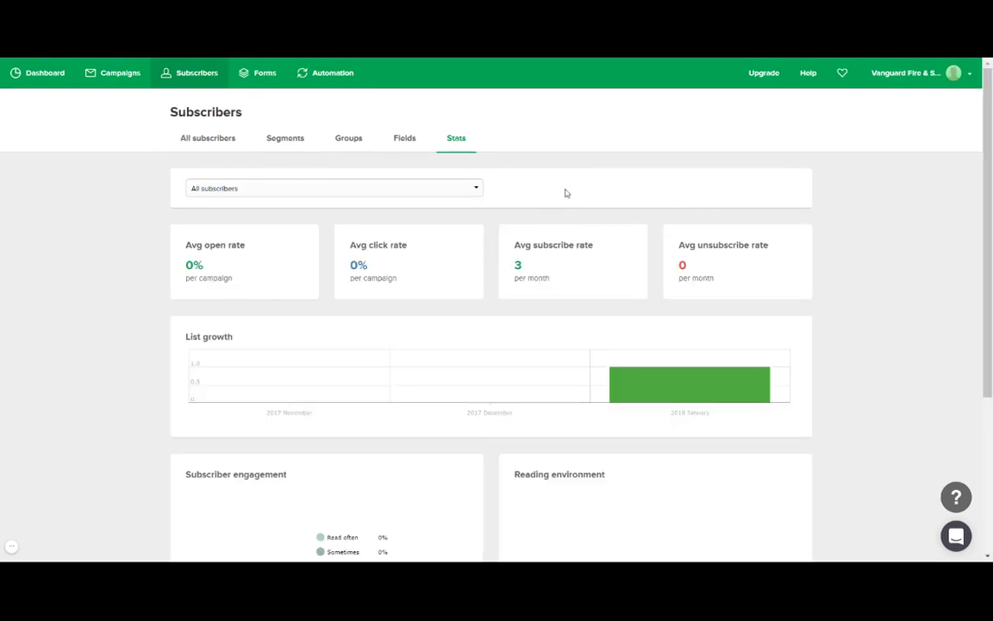
click(430, 190)
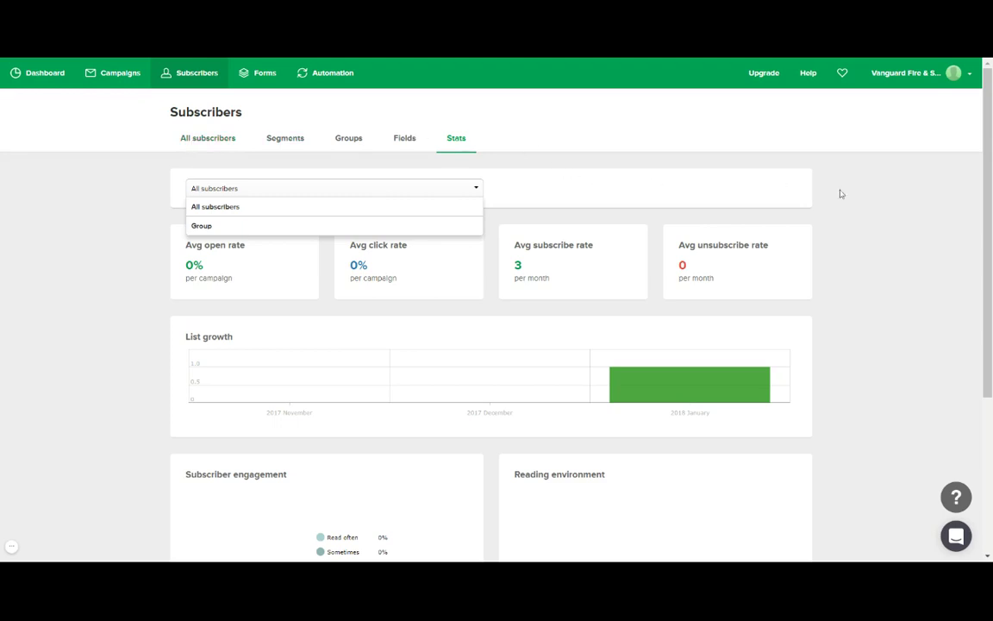
click(865, 235)
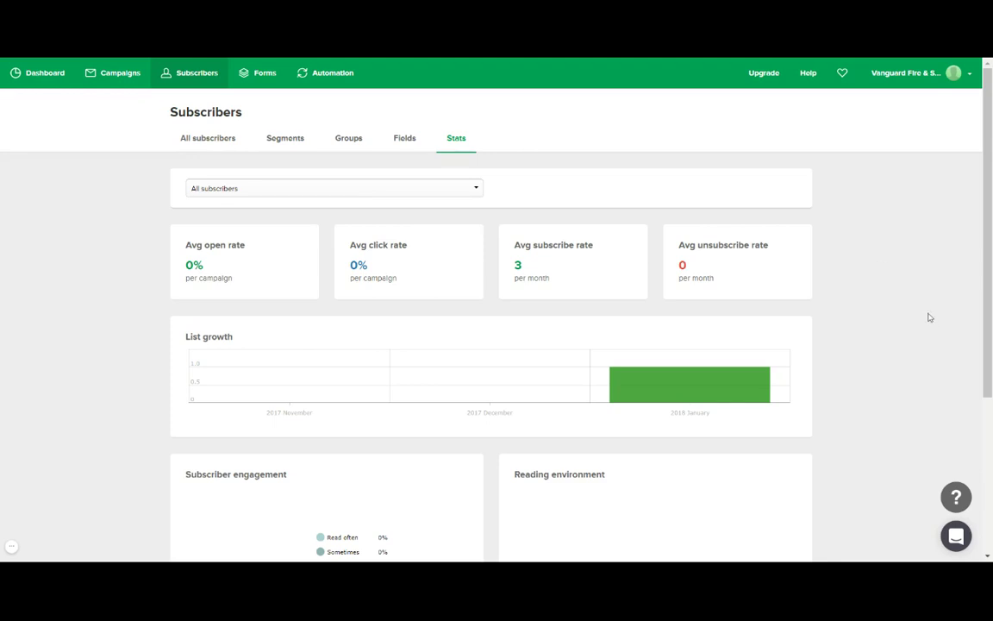
mouse_move(544, 395)
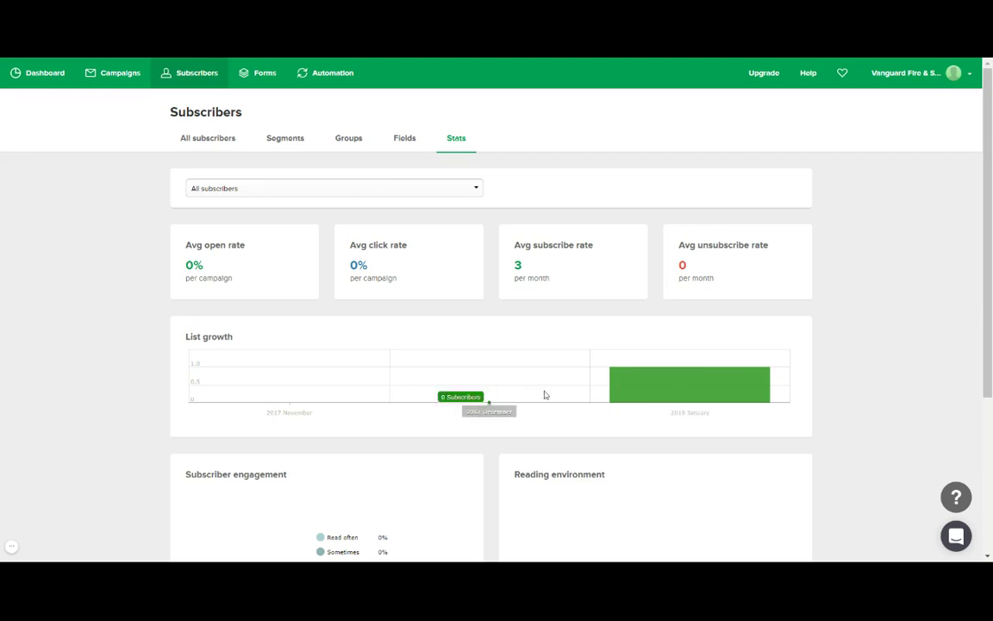